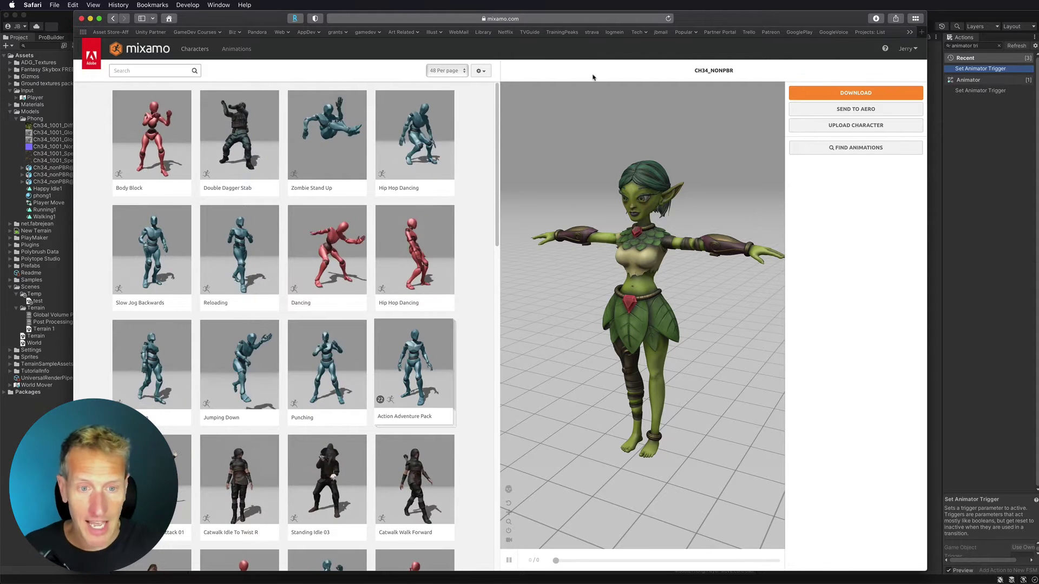
Step: Search Mixamo for 'jump' and apply the Jump animation to Ch34_nonPBR
click(175, 70)
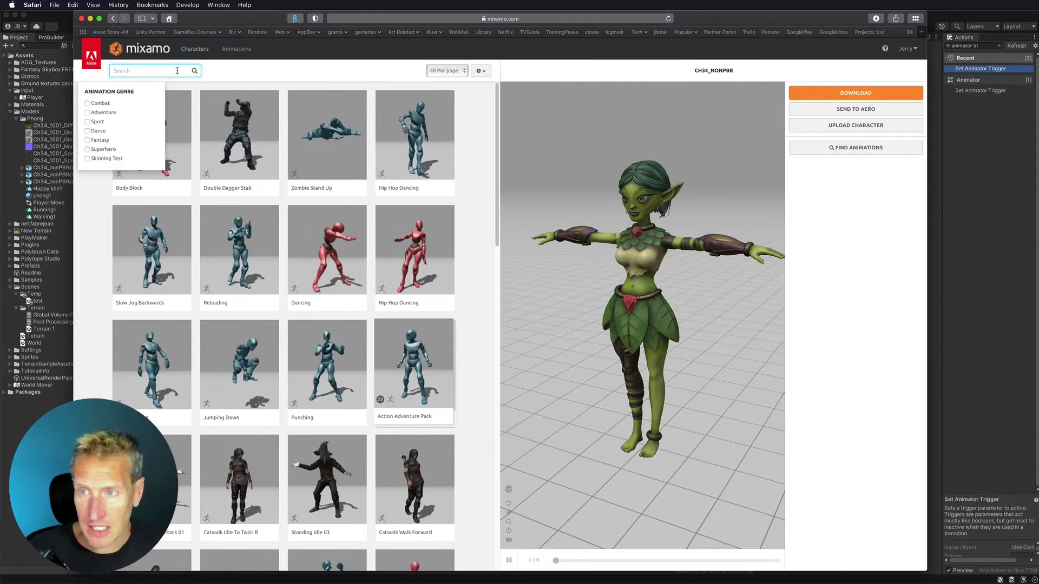
text(jump)
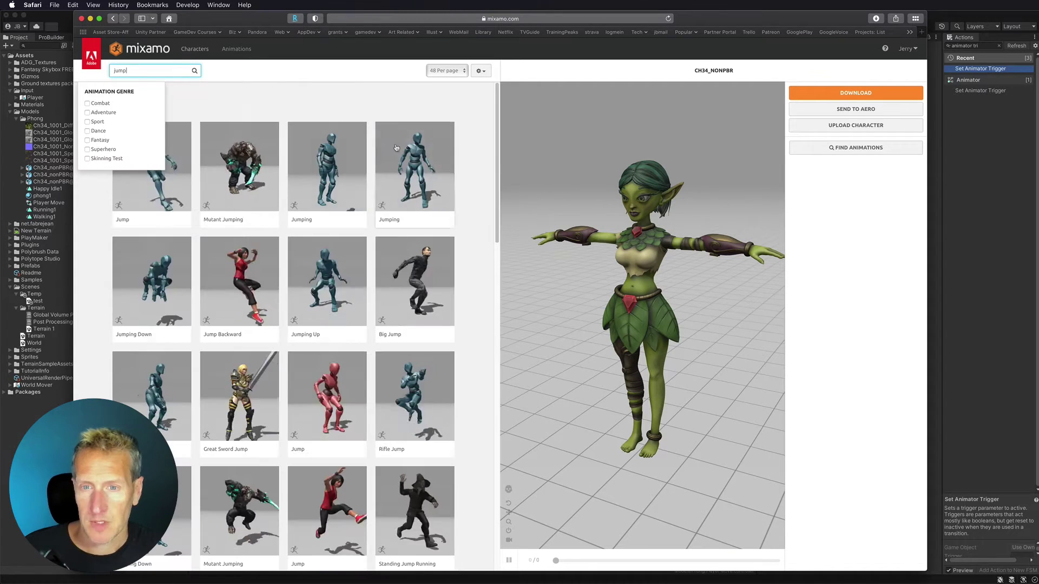
scroll(404, 352, down, 2)
scroll(405, 352, down, 5)
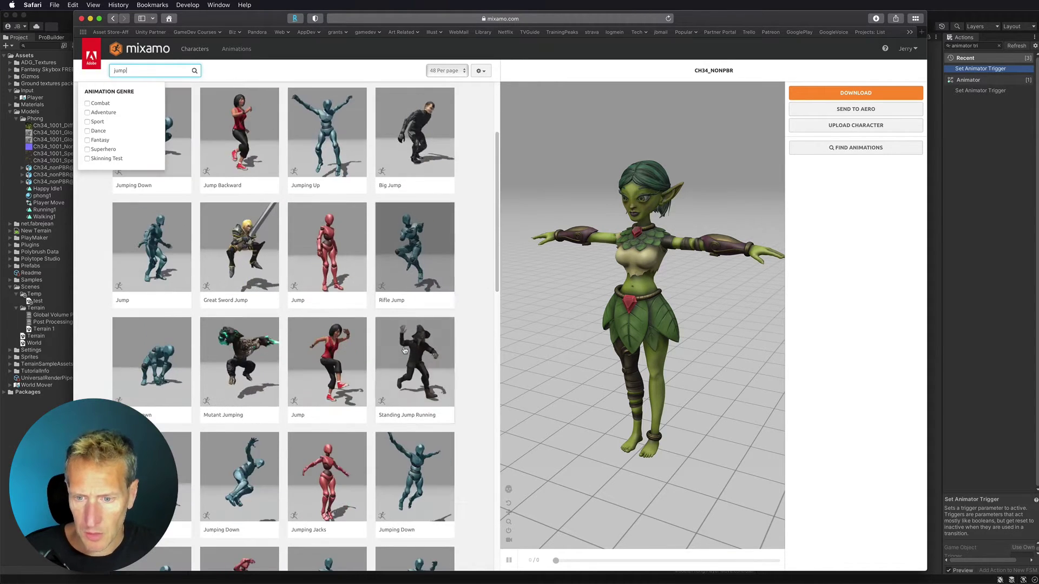
click(226, 394)
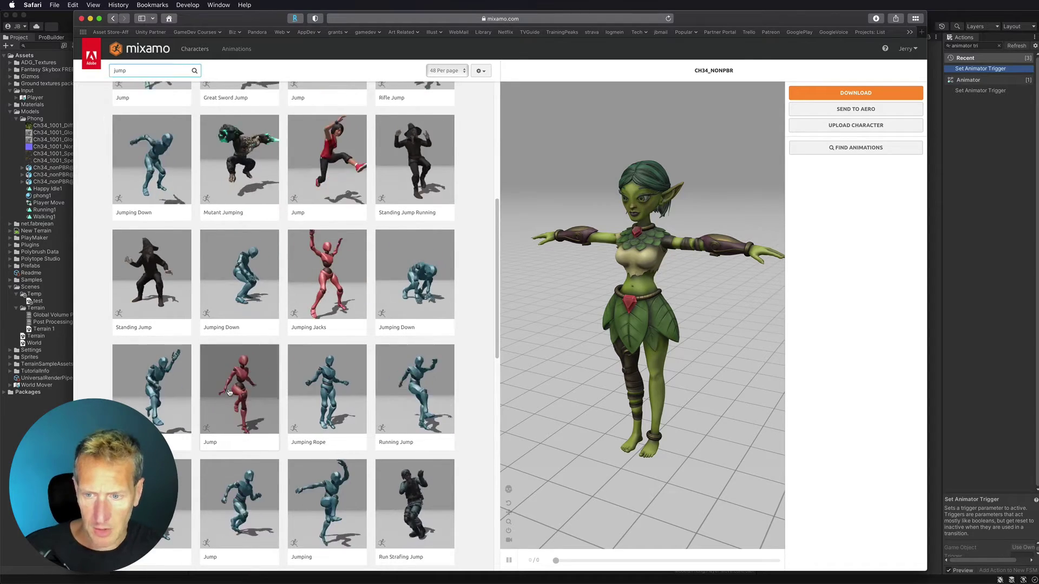
Step: Download the Jump animation in FBX for Unity format, Without Skin
click(852, 95)
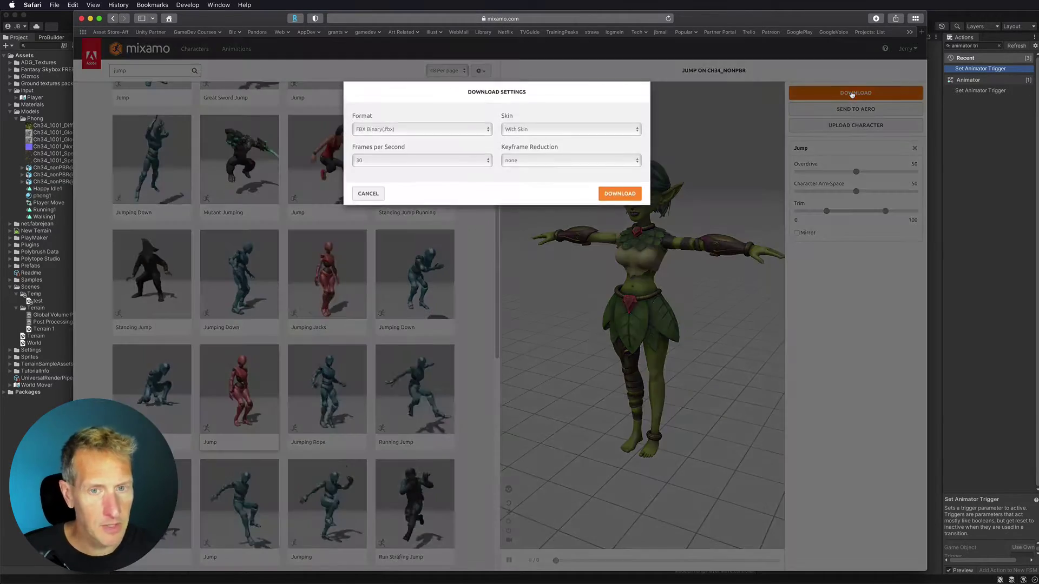
click(402, 127)
click(487, 138)
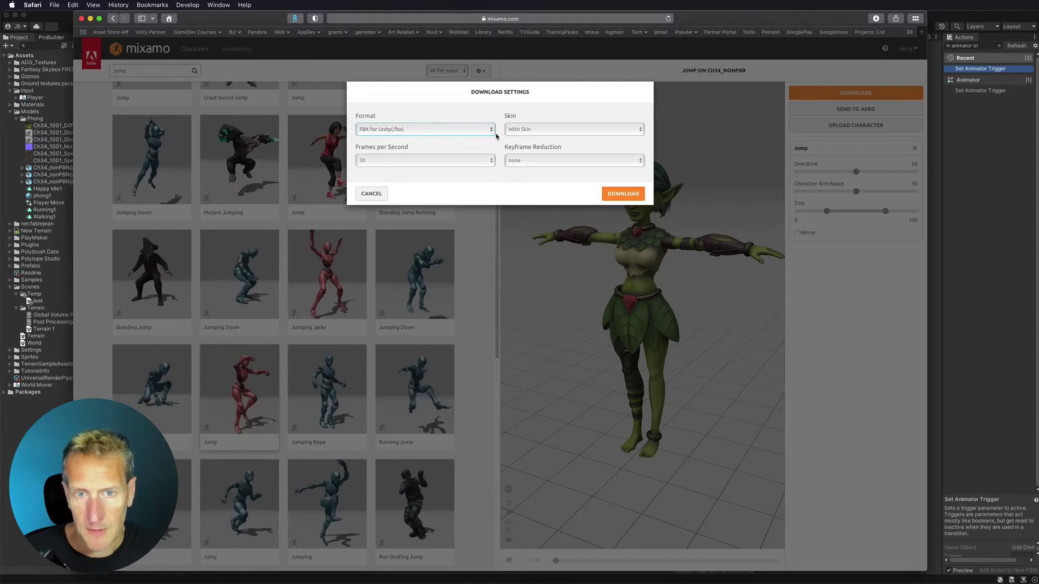
click(541, 131)
click(543, 139)
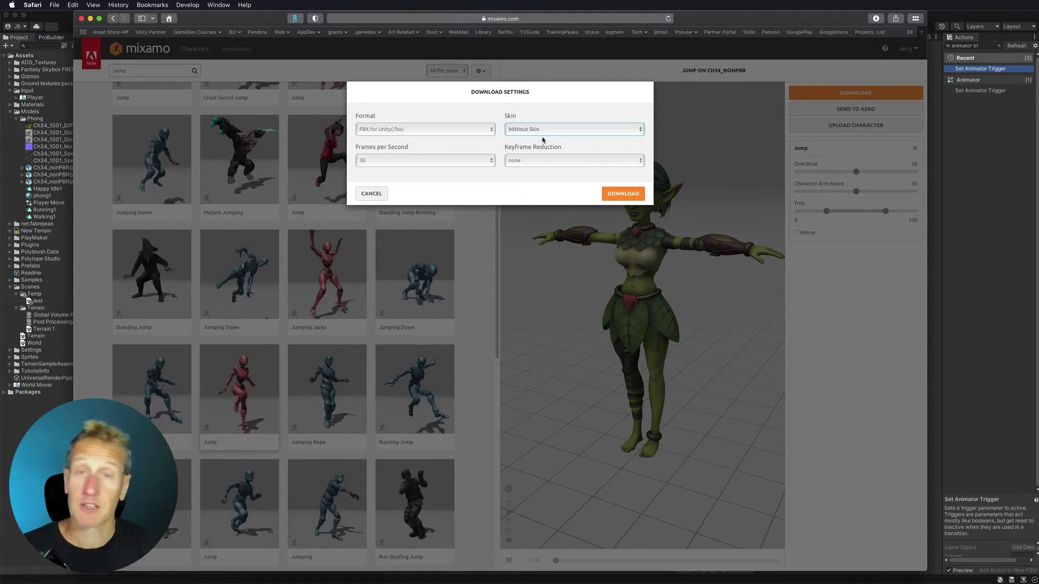
click(633, 195)
click(74, 25)
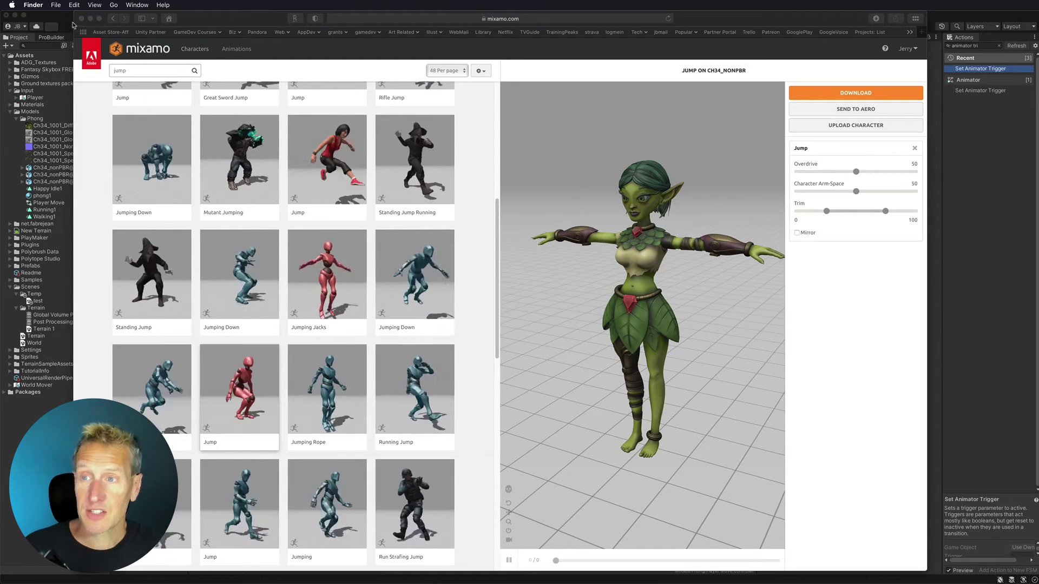
Step: Import the Ch34_nonPBR@Jump FBX into Models/Phong and duplicate its Jump clip as Jump1
click(69, 25)
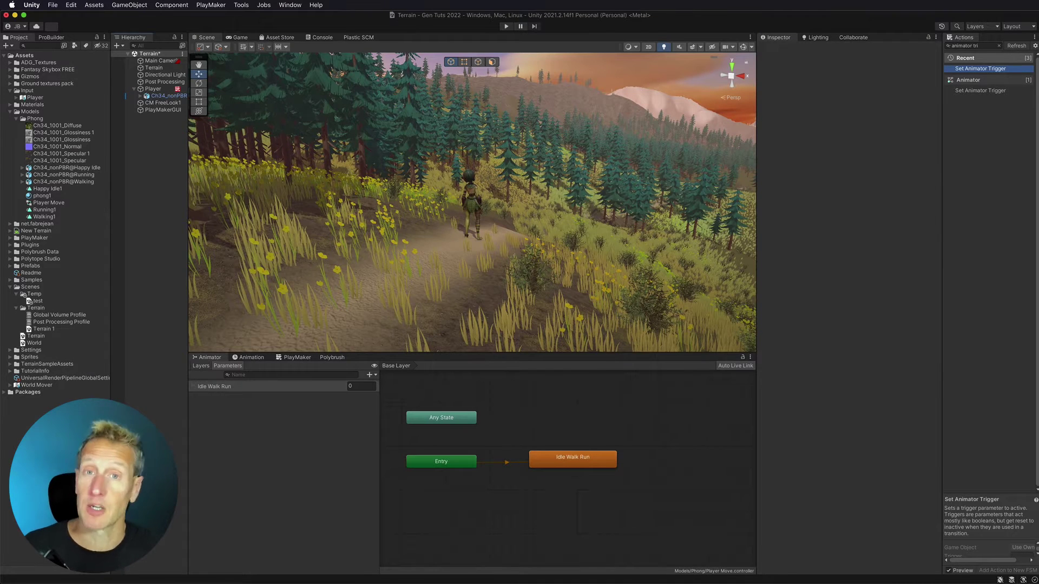
drag(1001, 240, 38, 120)
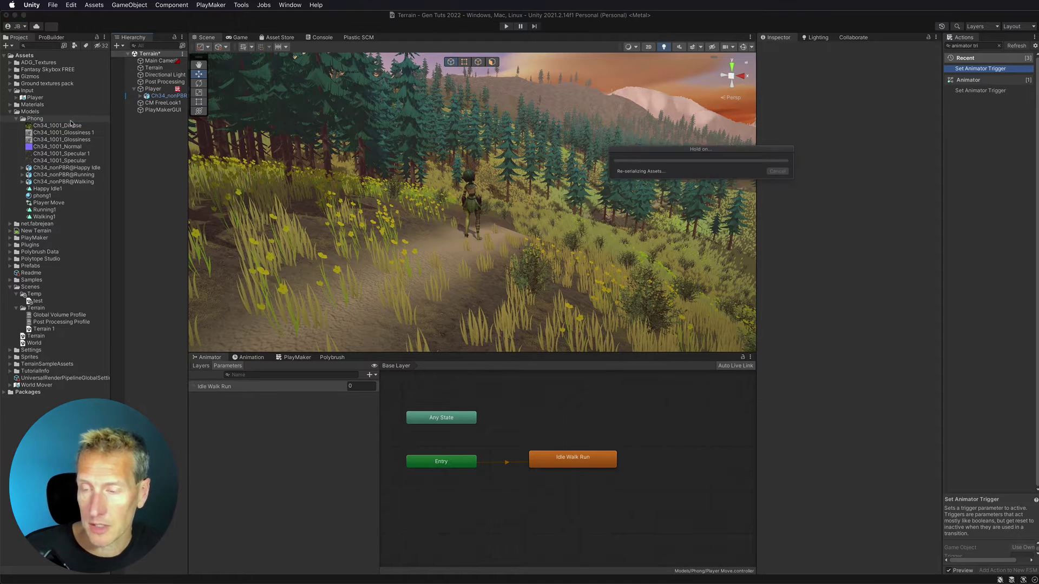
click(45, 189)
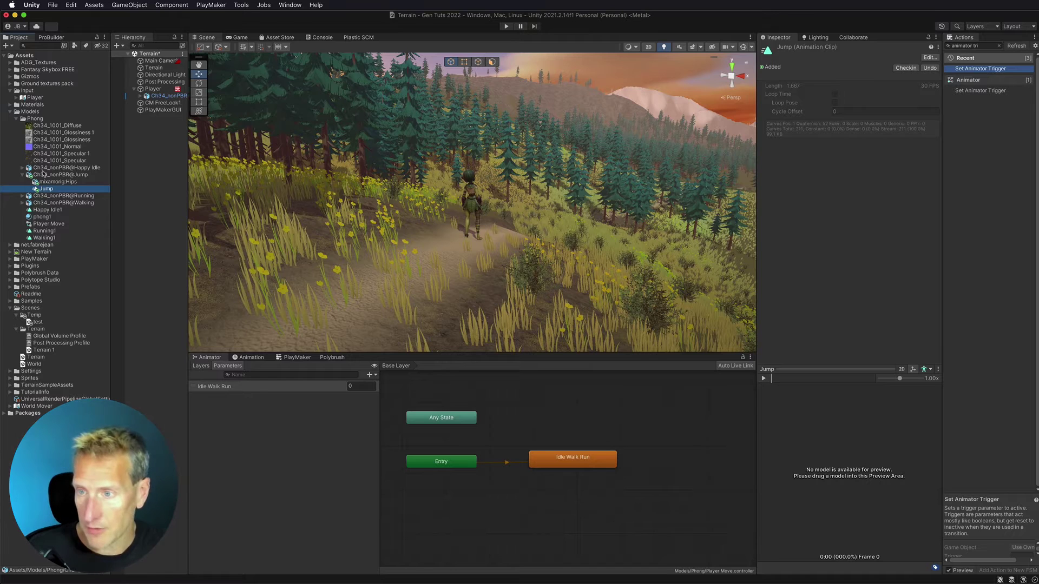
key(super+d)
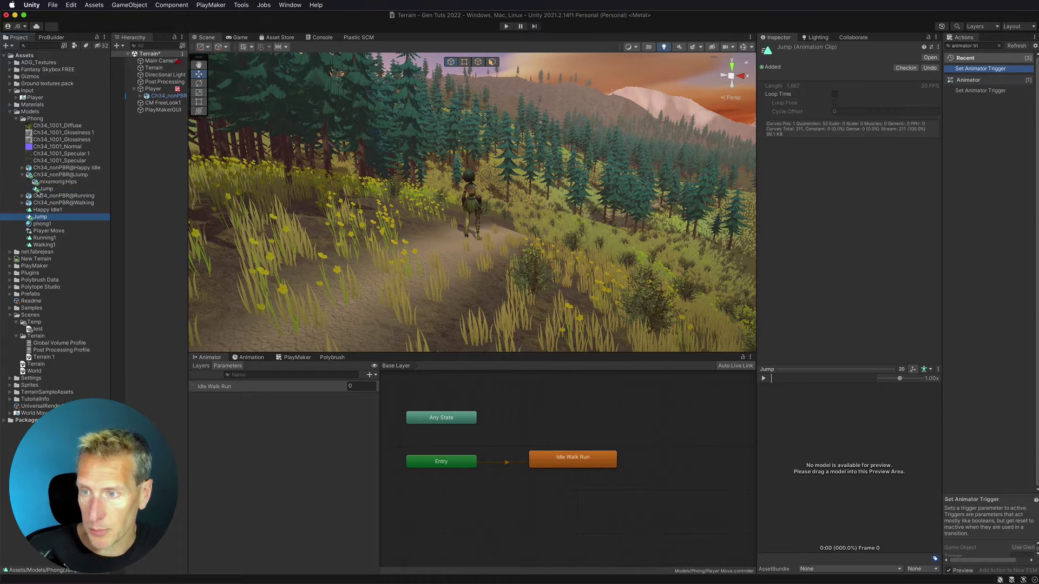
click(48, 219)
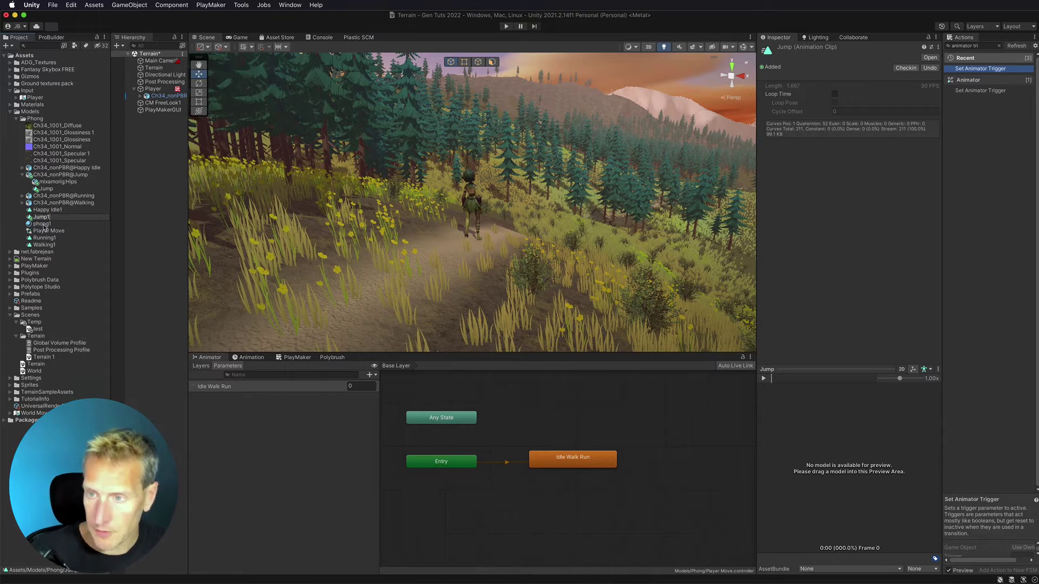
key(Return)
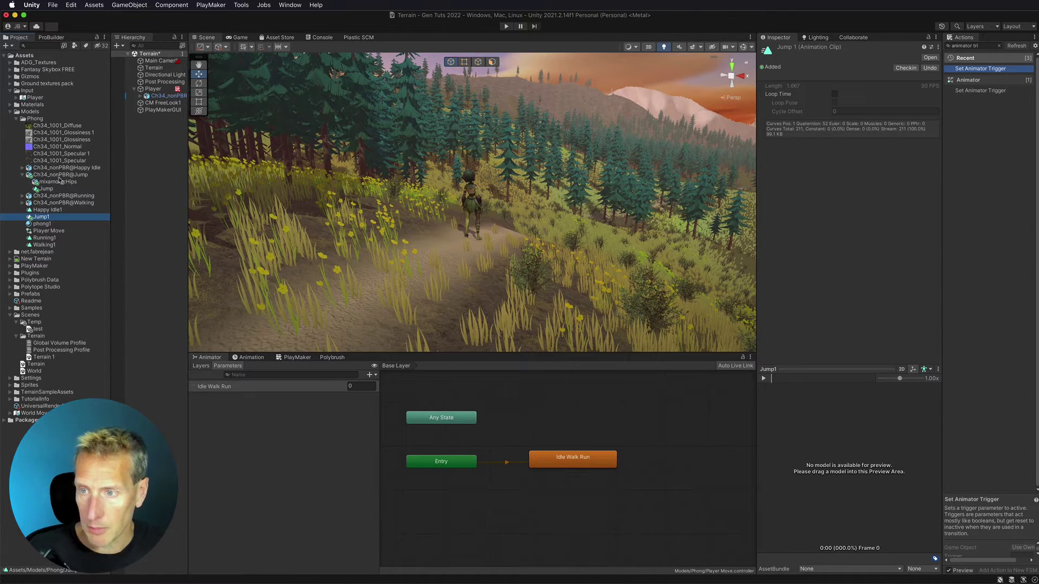
click(153, 90)
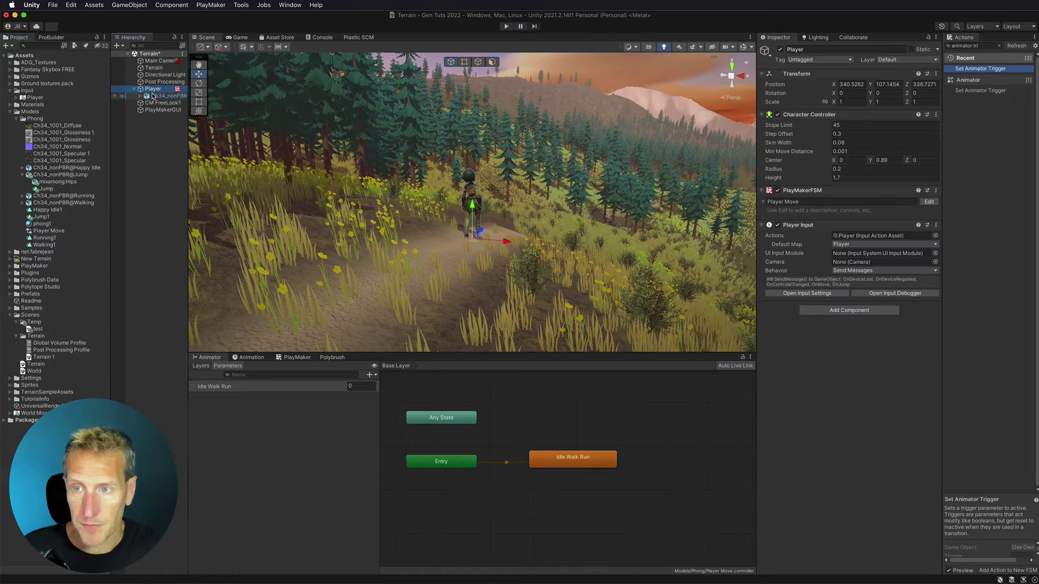
Step: Select the Ch34_nonPBR model and drag the Jump1 clip into the Player Move animator graph
click(155, 97)
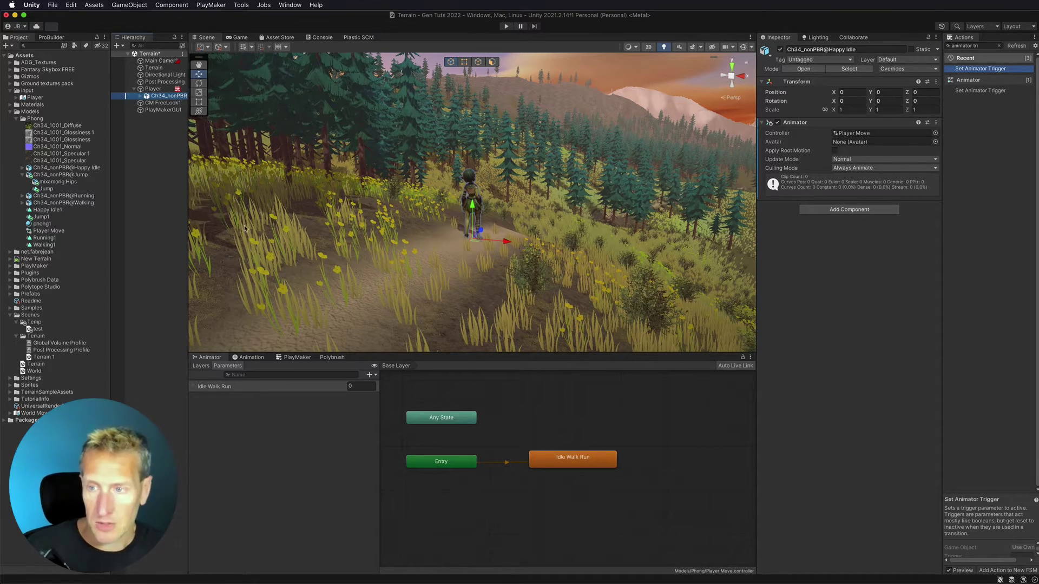
drag(45, 217, 559, 418)
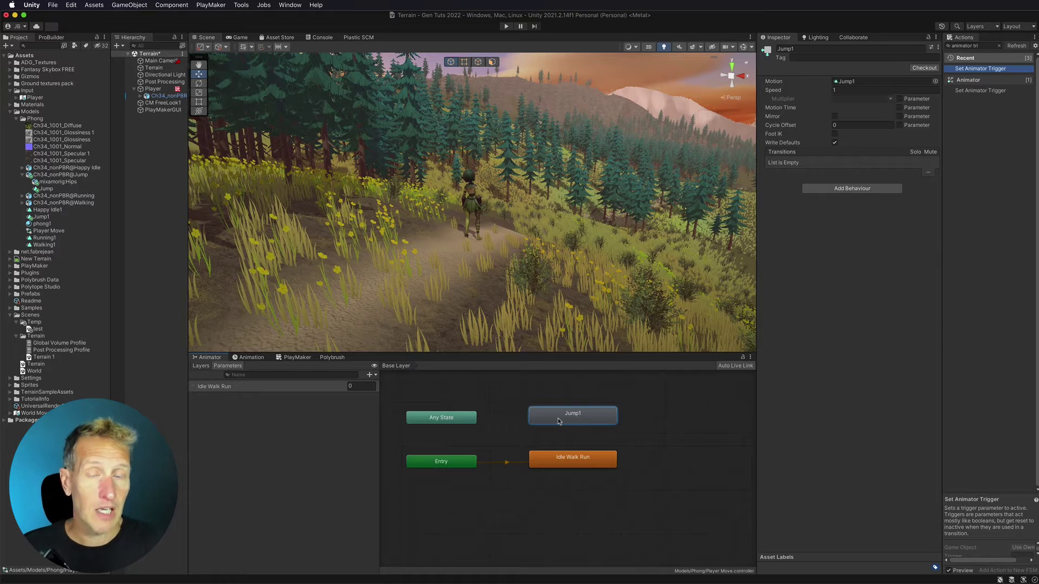
Step: Connect Any State to Jump1, and Jump1 back to Idle Walk Run, with Make Transition
right_click(443, 419)
click(455, 420)
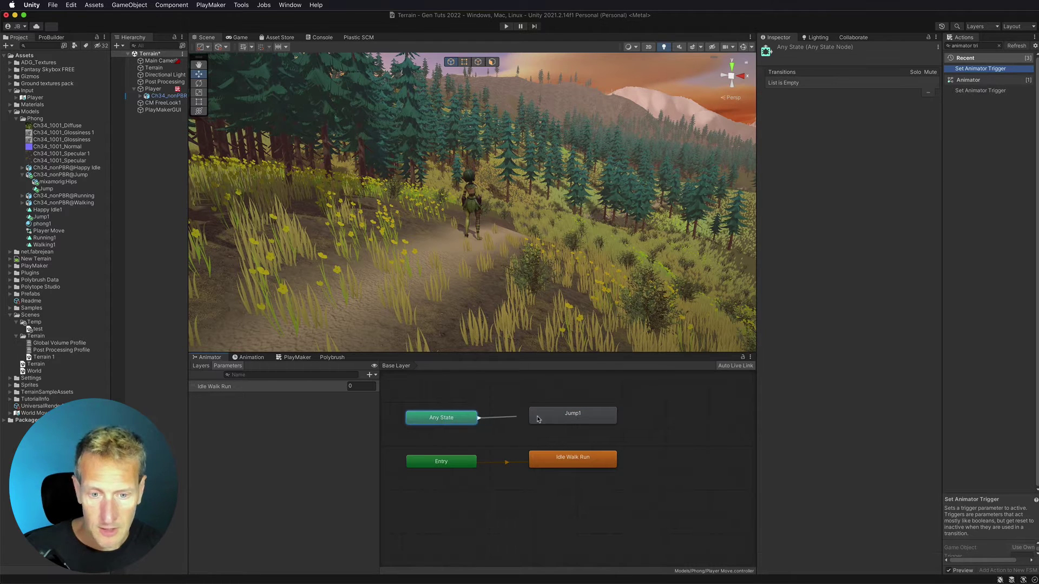
click(561, 418)
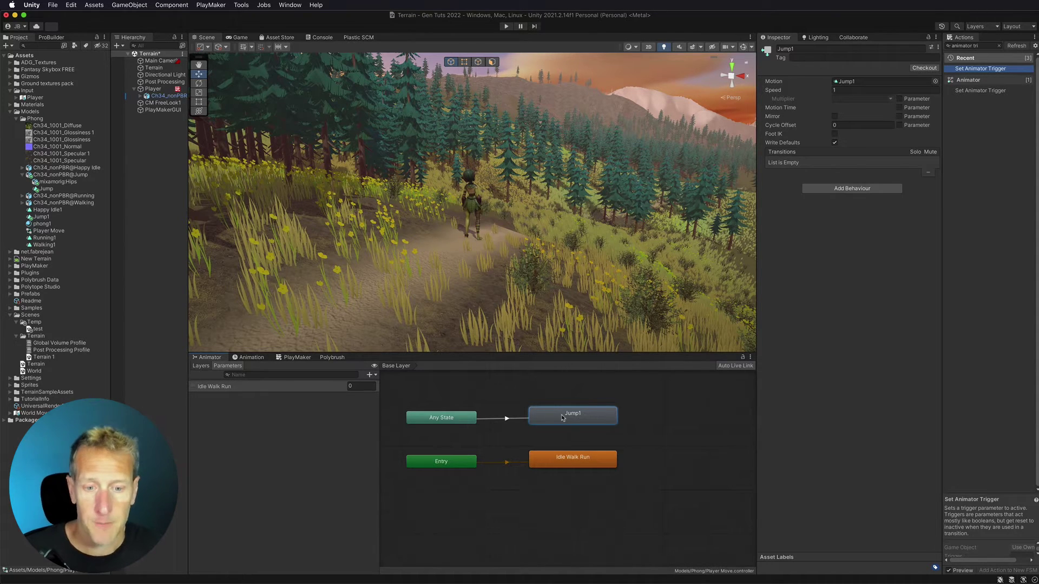
right_click(563, 417)
click(569, 420)
click(566, 463)
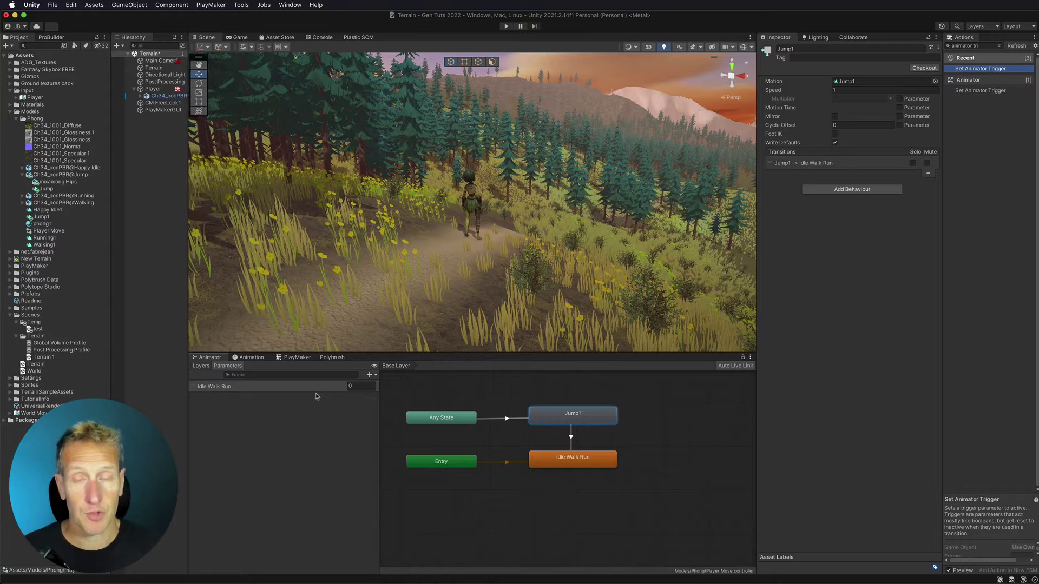
Step: Add two trigger parameters to the Player Move animator, named Jump and Landed
click(374, 376)
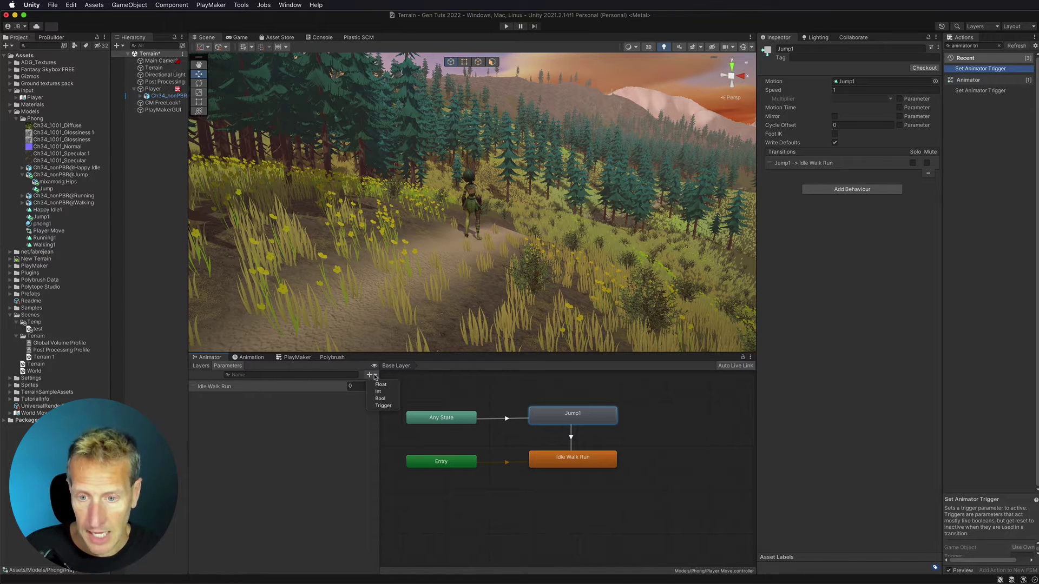
click(383, 406)
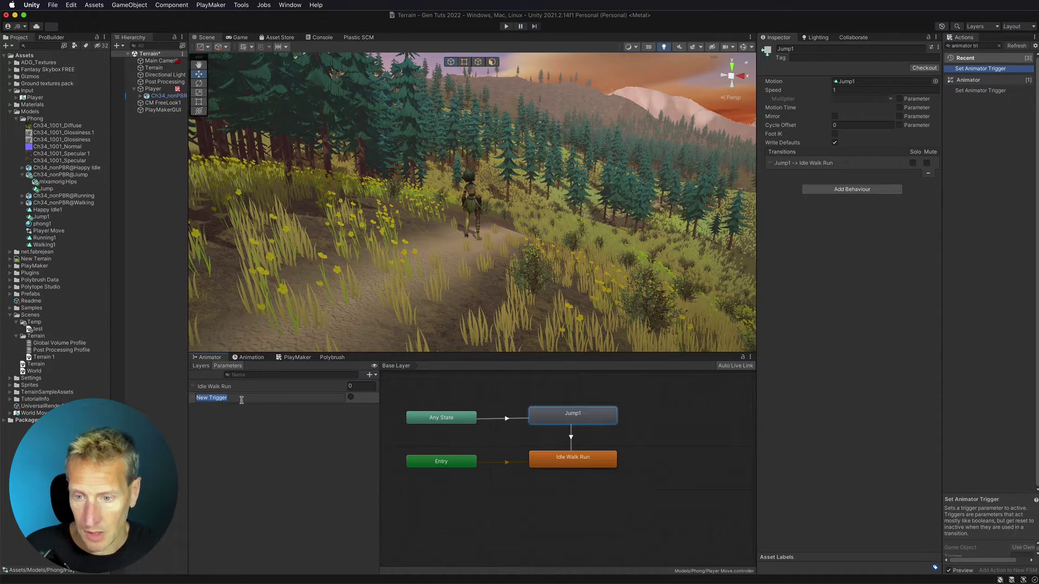
text(Jump)
key(Return)
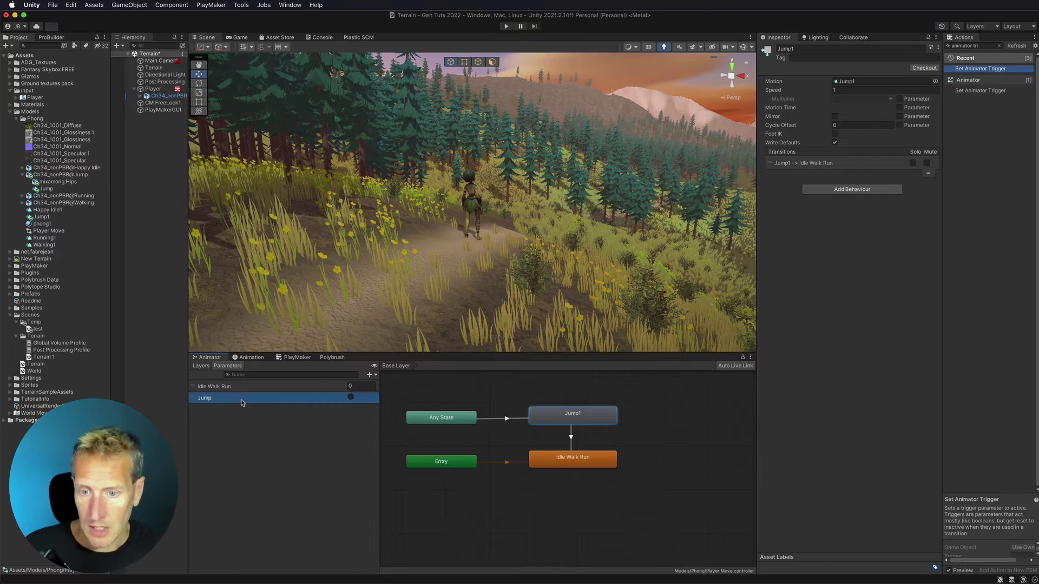
click(374, 375)
click(381, 406)
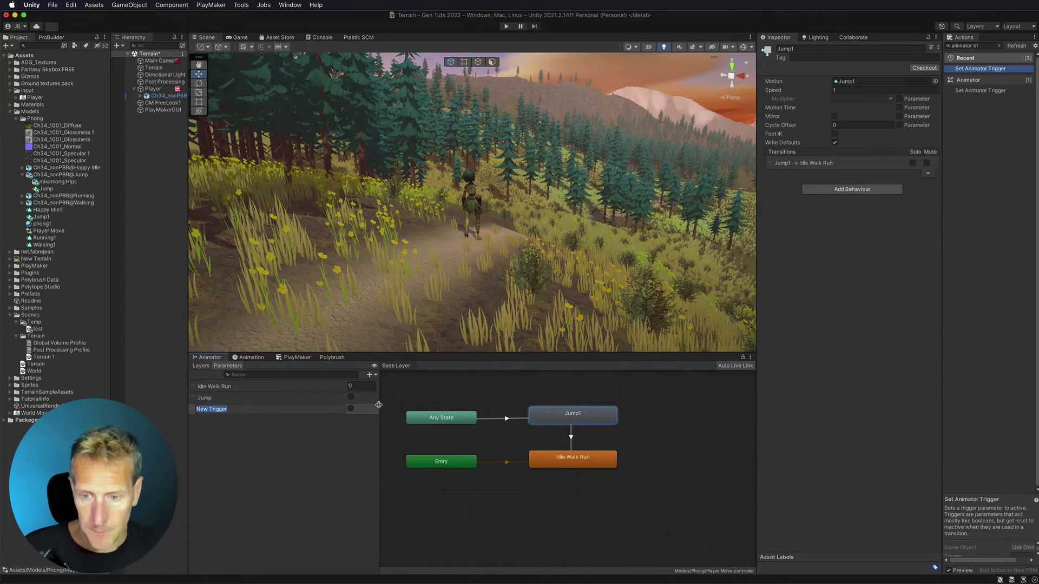
text(Landed)
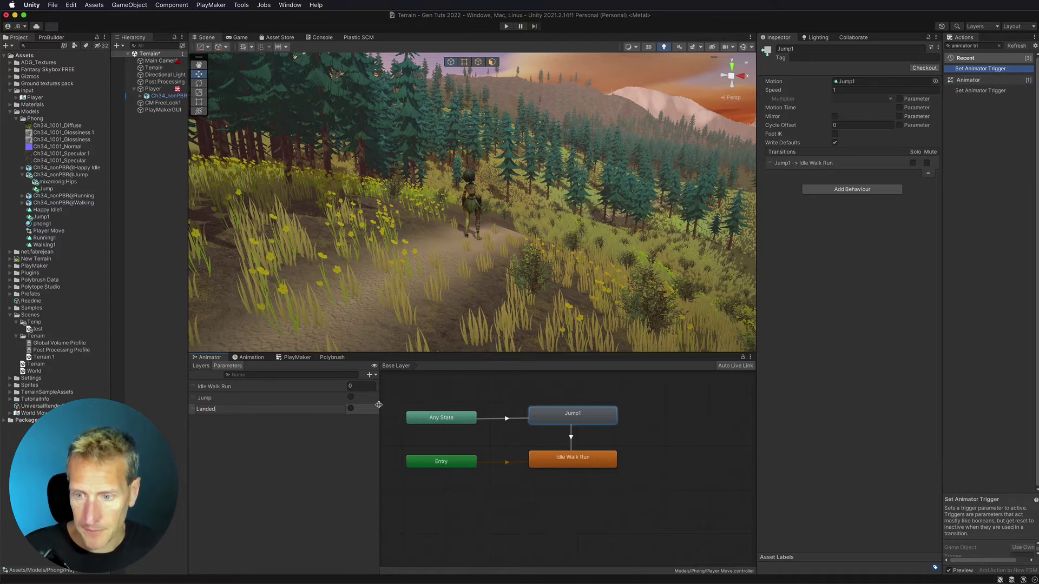
key(Return)
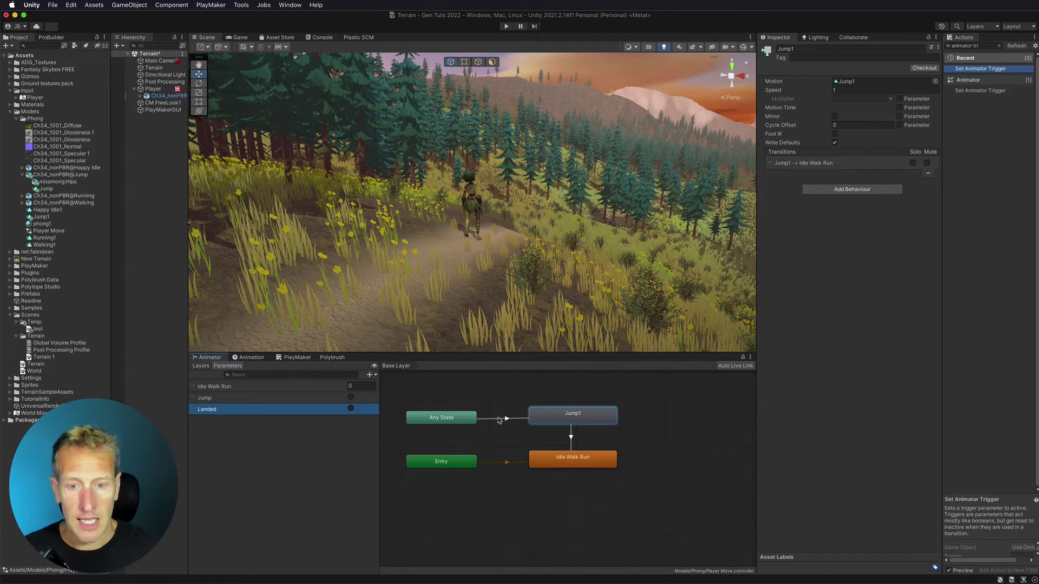
Step: Give the Any State→Jump1 transition a Jump condition and turn off Can Transition To Self
click(498, 420)
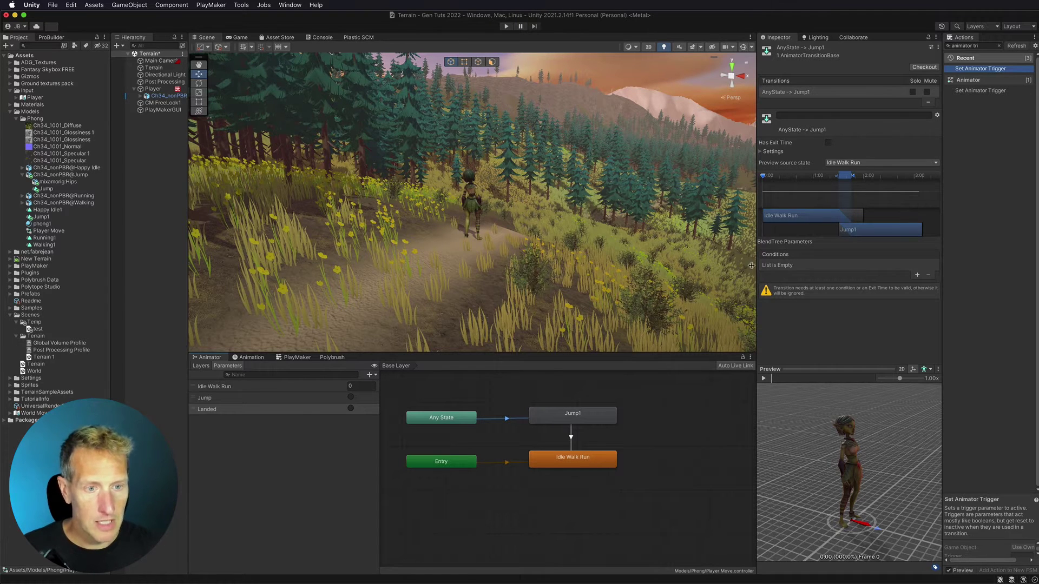
click(915, 276)
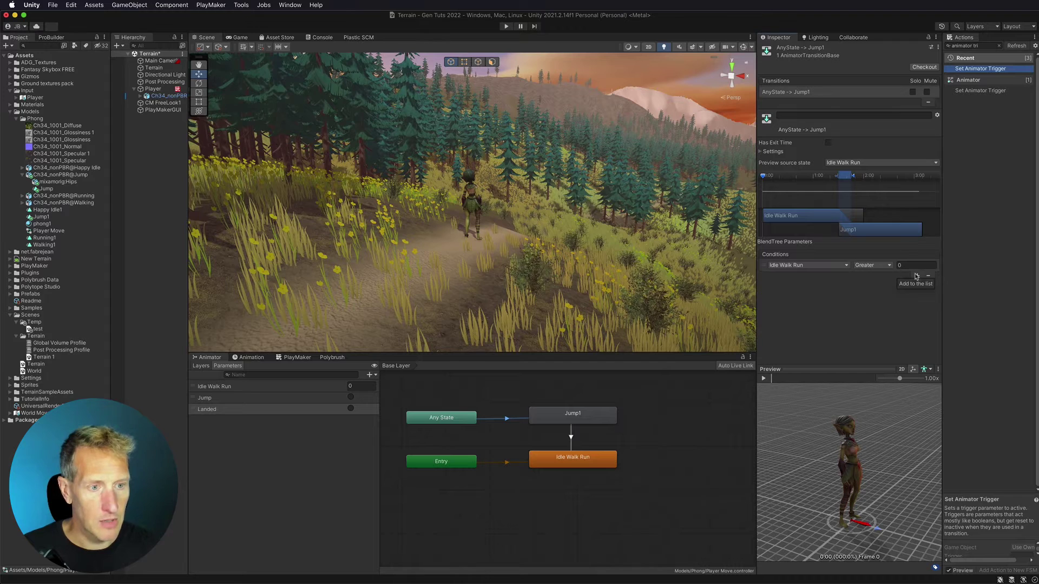
click(799, 266)
click(781, 301)
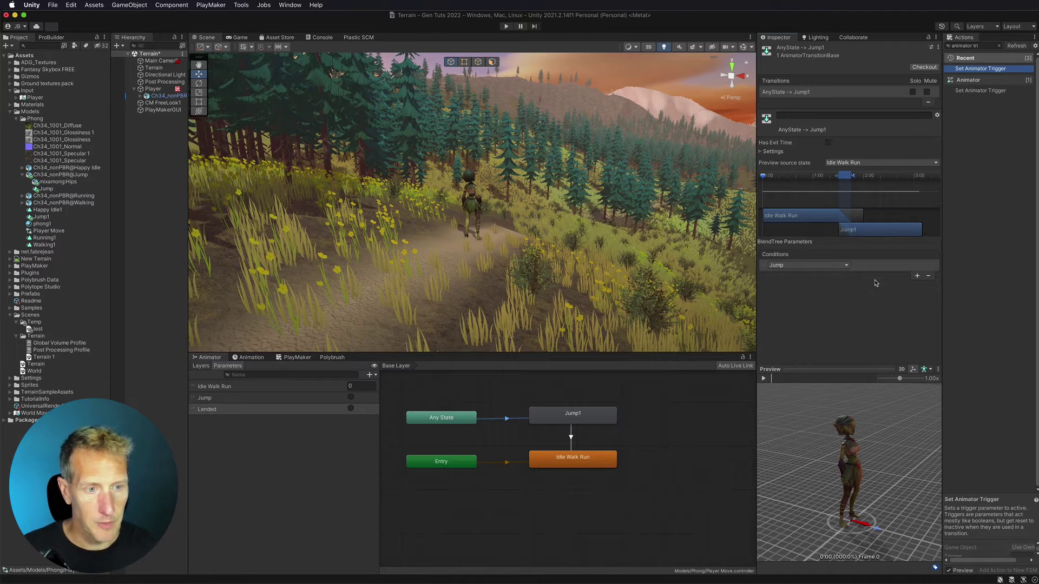
click(760, 152)
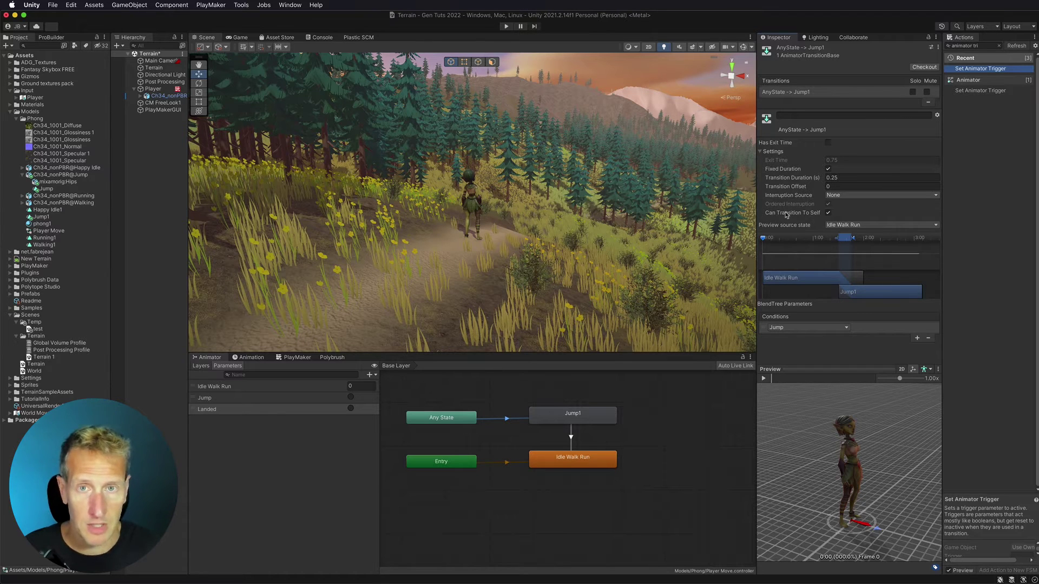
click(828, 213)
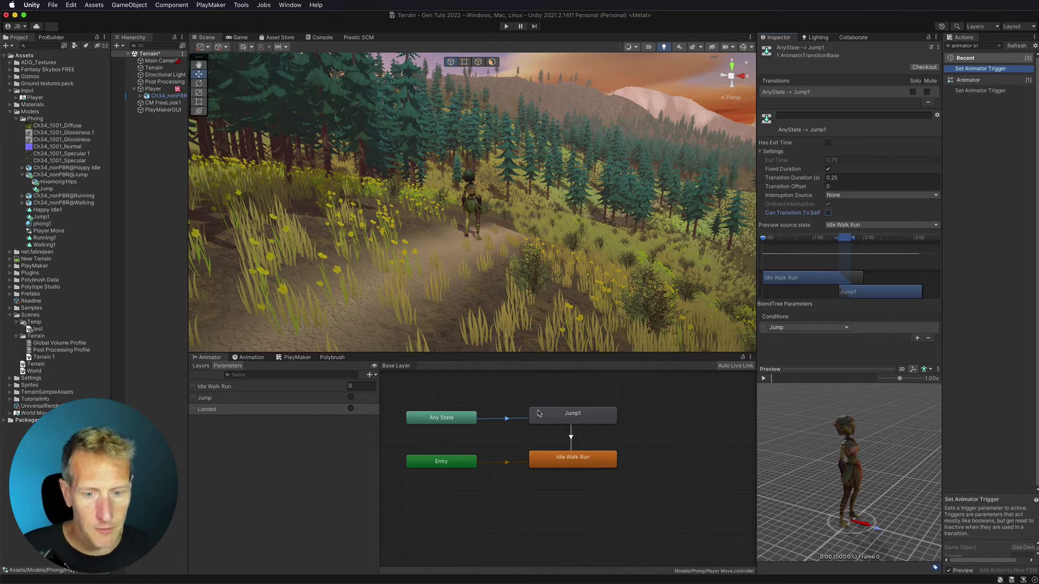
Step: Add a Landed trigger condition to the Jump1→Idle Walk Run transition
click(571, 439)
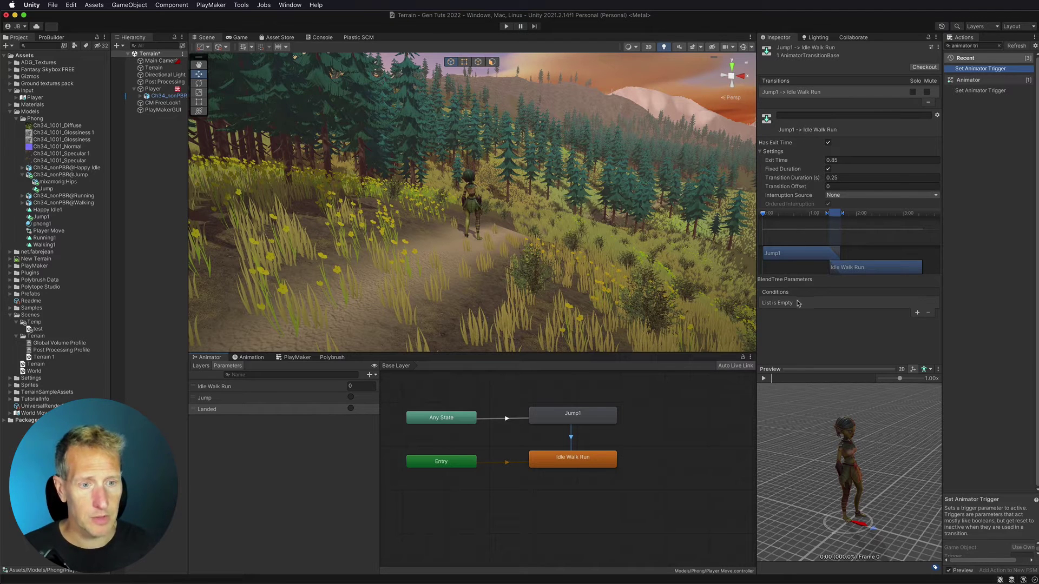
click(916, 315)
click(796, 302)
click(782, 347)
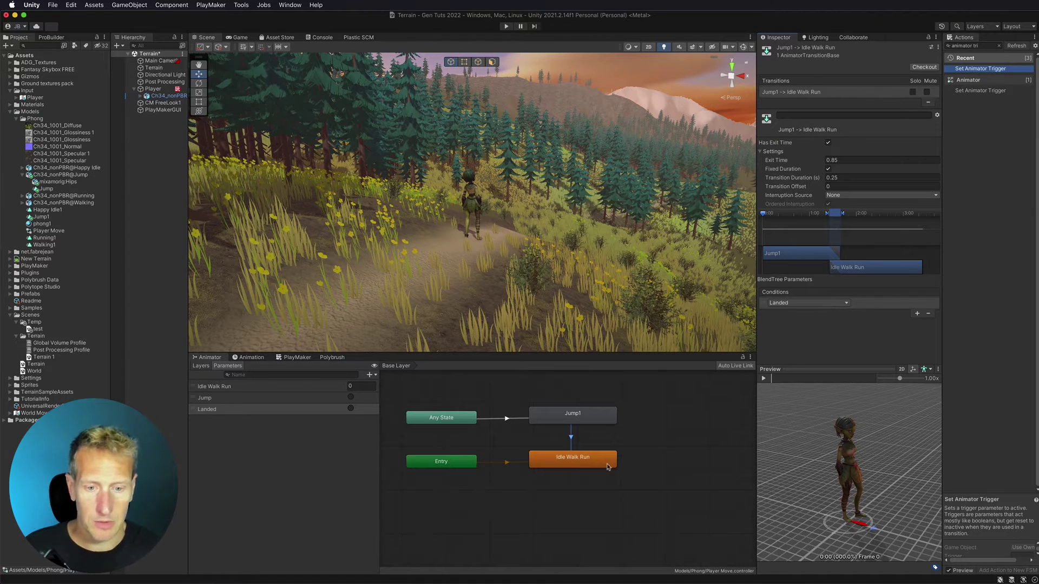
Step: Open the Idle Walk Run blend tree, then switch to the PlayMaker editor
click(582, 470)
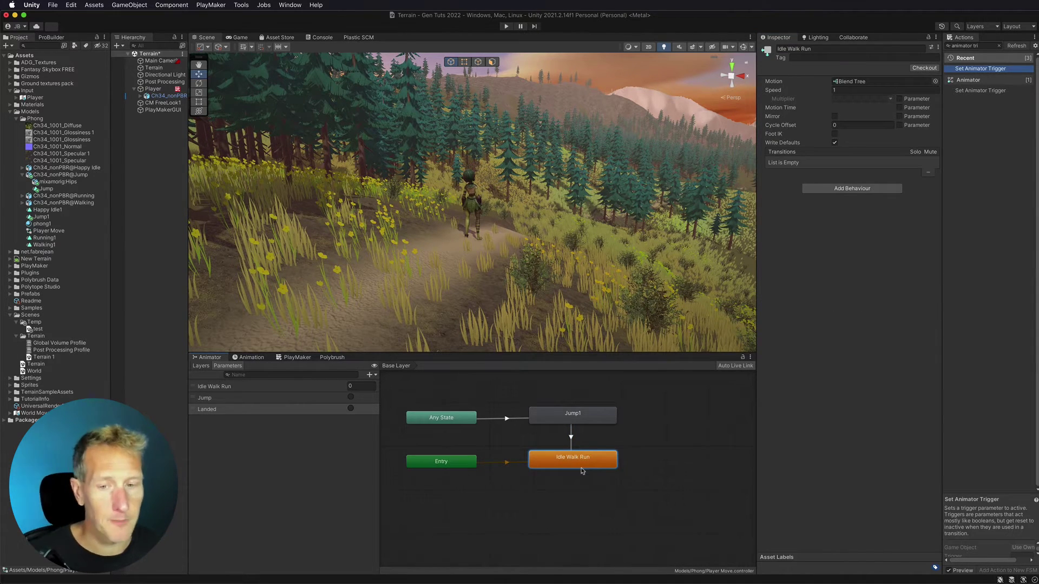
double_click(582, 470)
click(299, 357)
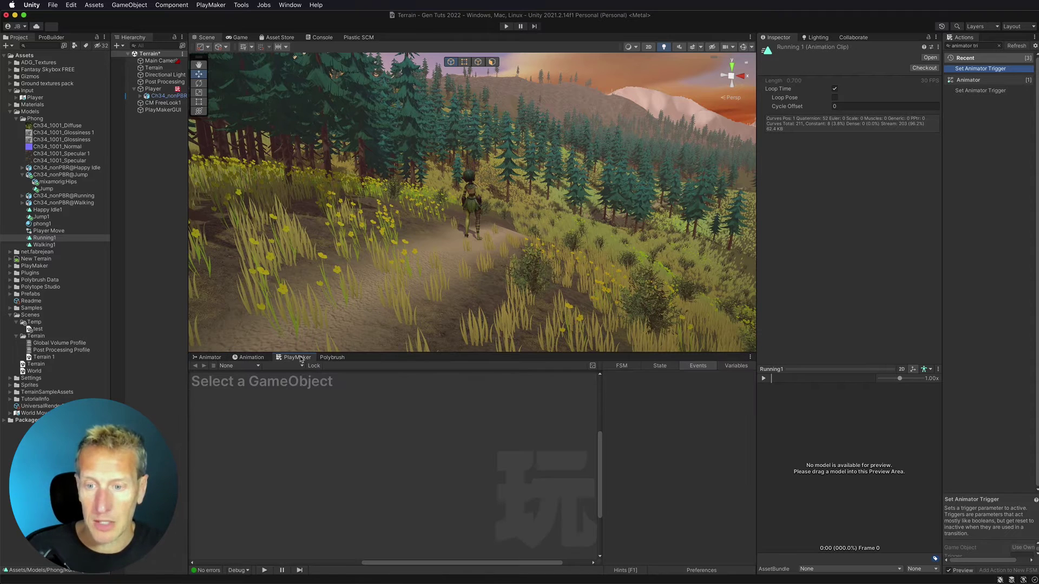
Step: View the Player's Player Move FSM state actions, then select the Input/Player actions asset
click(154, 81)
click(153, 89)
click(470, 434)
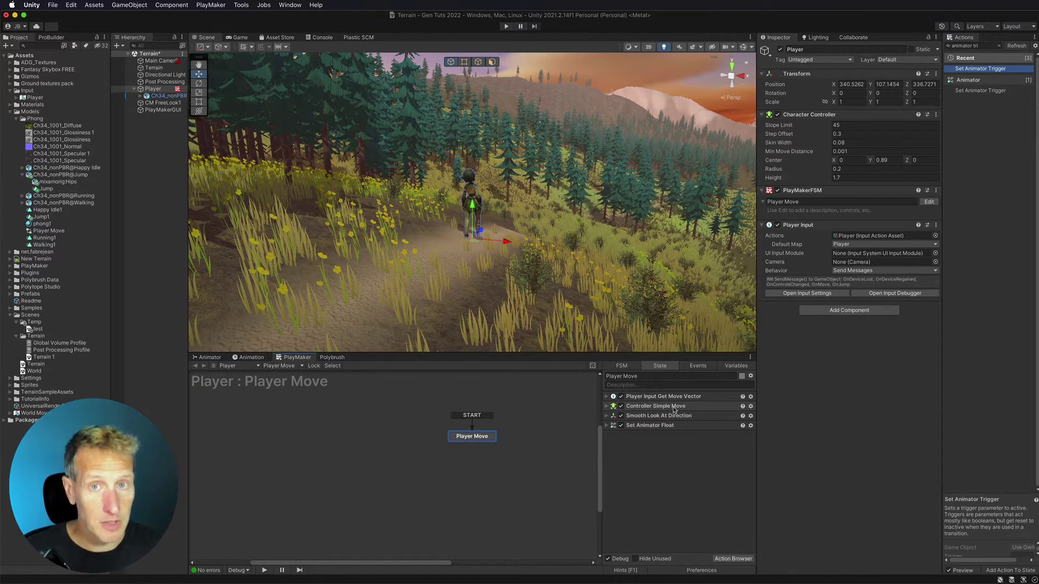
click(35, 98)
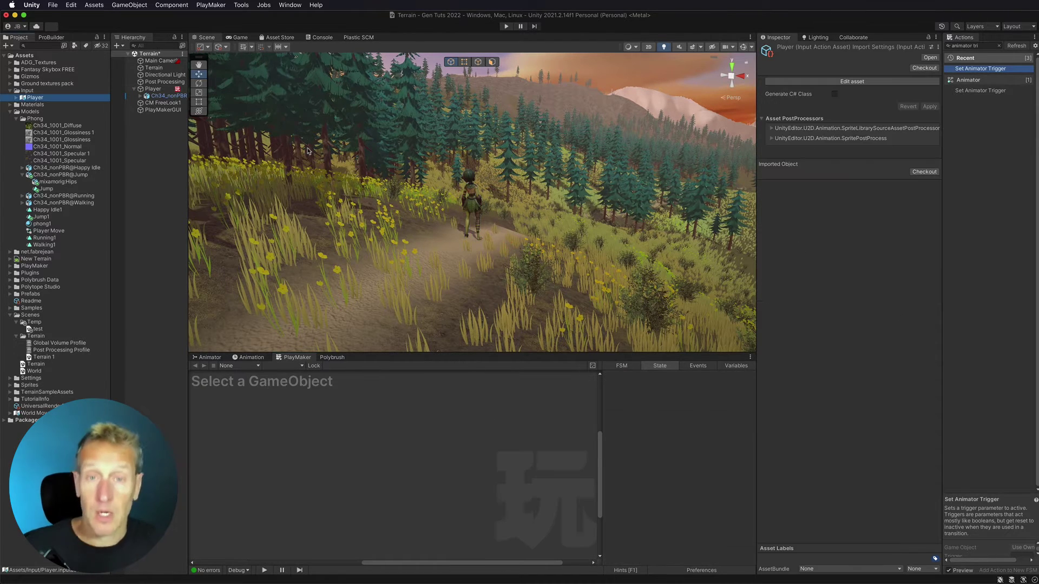
Step: Open the Player input actions and add a new action named Jump
double_click(22, 97)
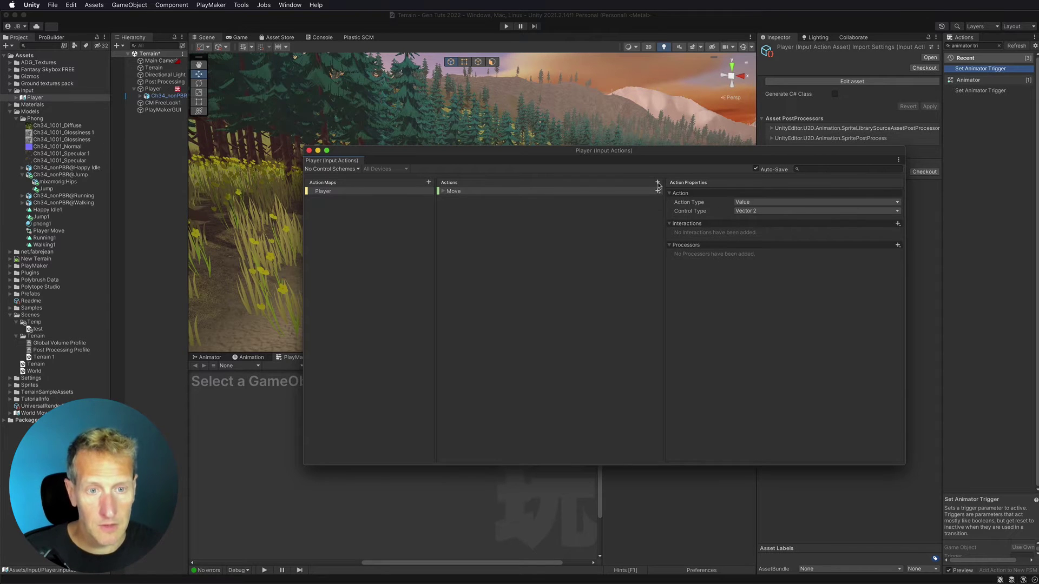
click(658, 183)
text(Jump)
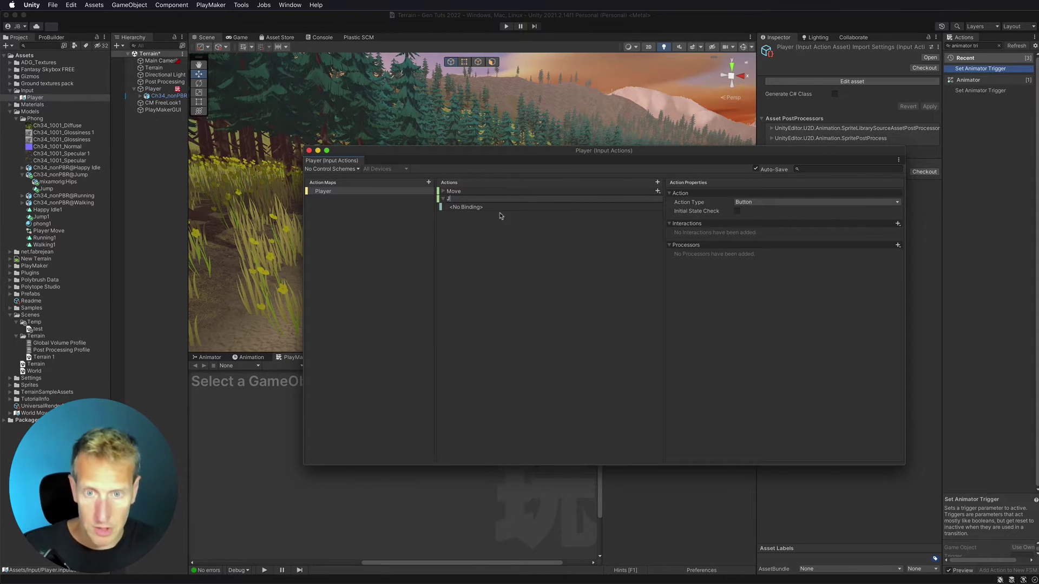
key(Return)
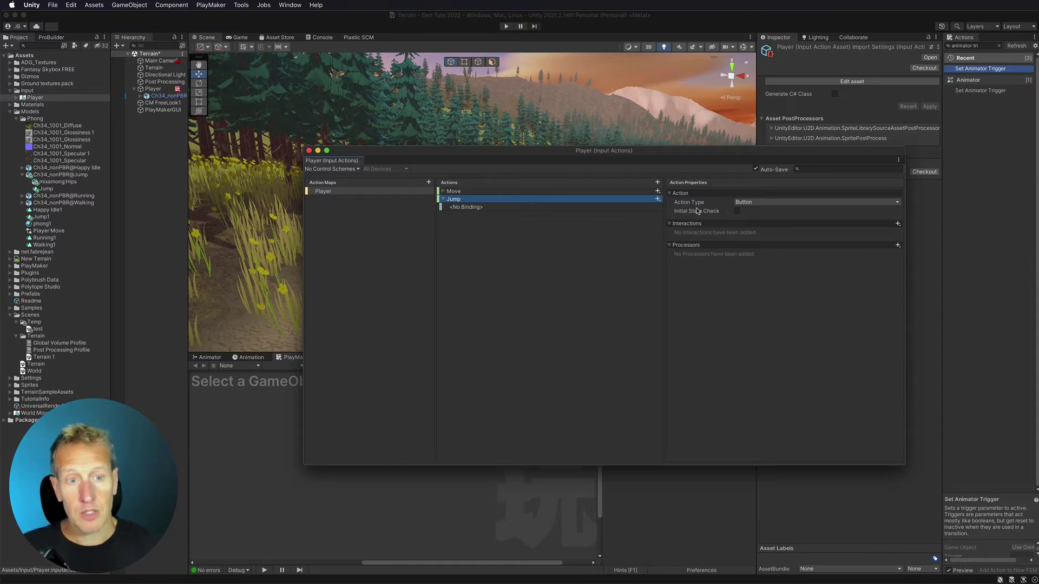
Step: Bind the Jump action to Space [Keyboard] using Listen
mouse_move(699, 211)
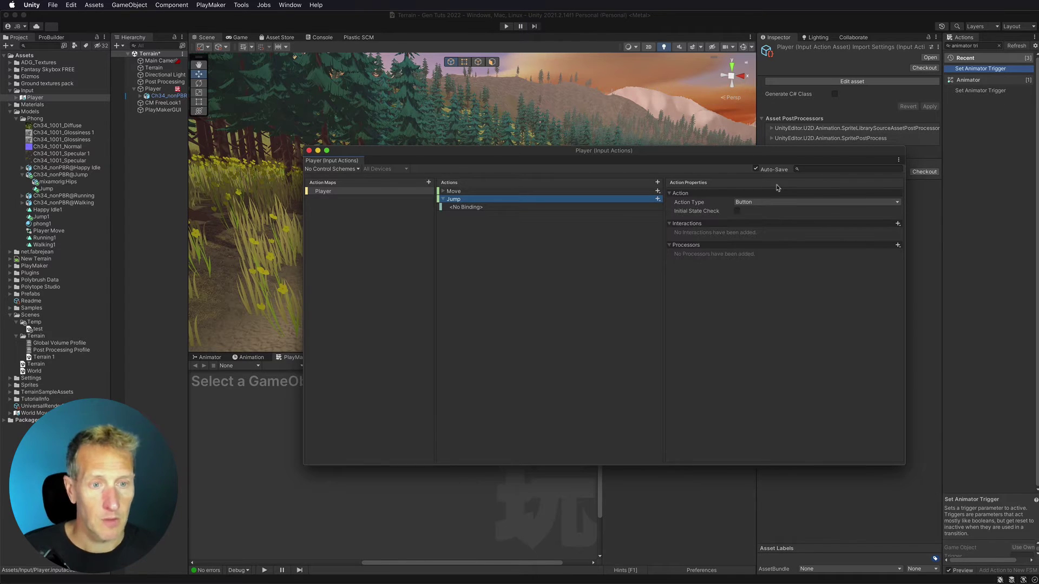
click(468, 208)
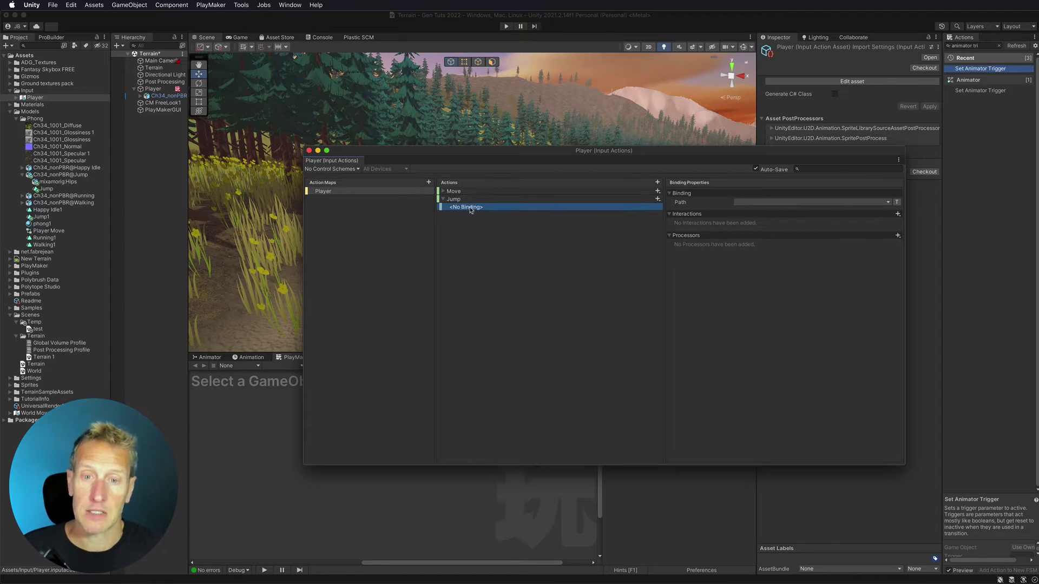
click(767, 202)
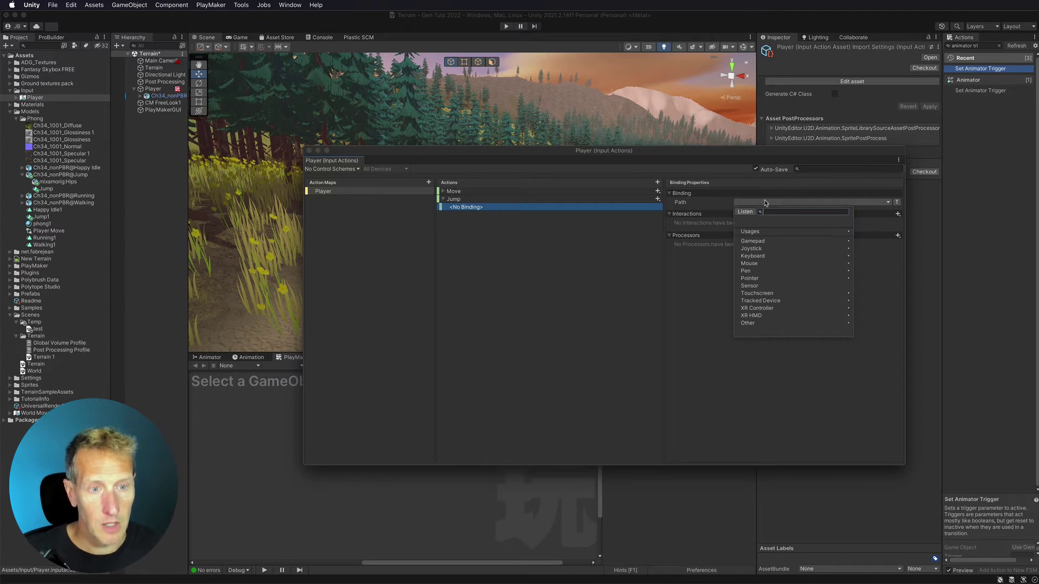
click(744, 211)
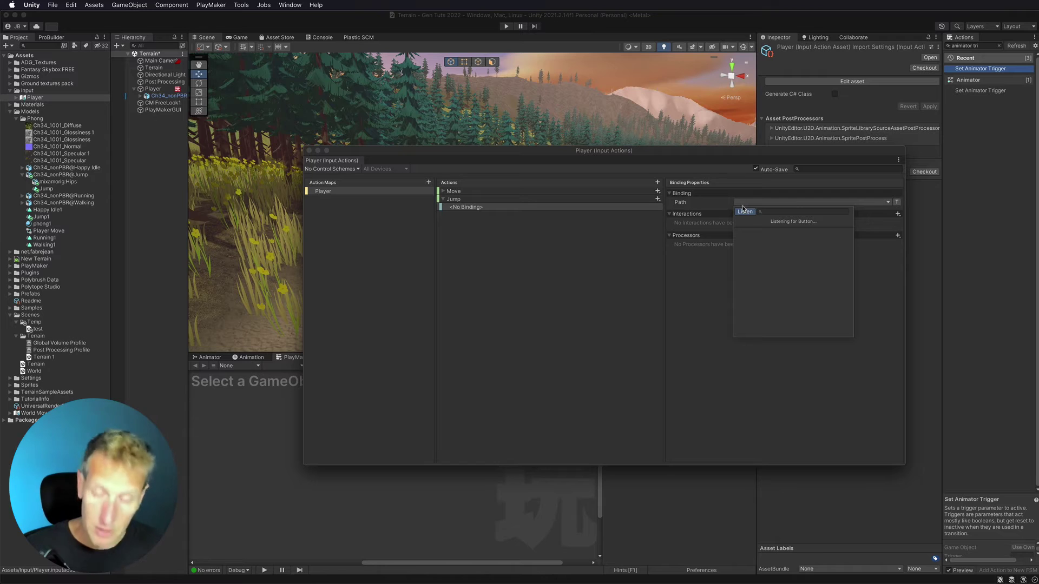
key(space)
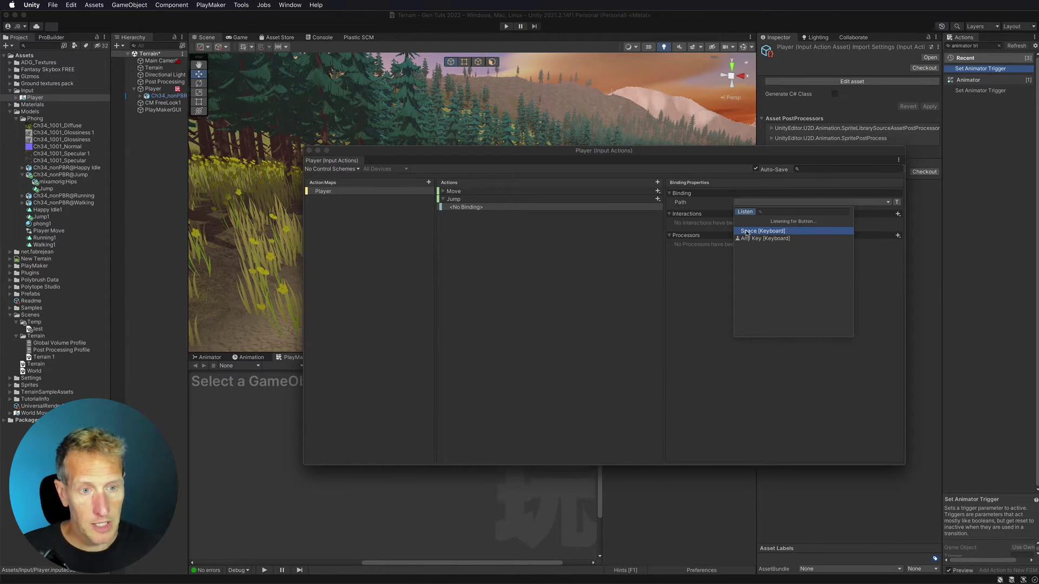
click(747, 231)
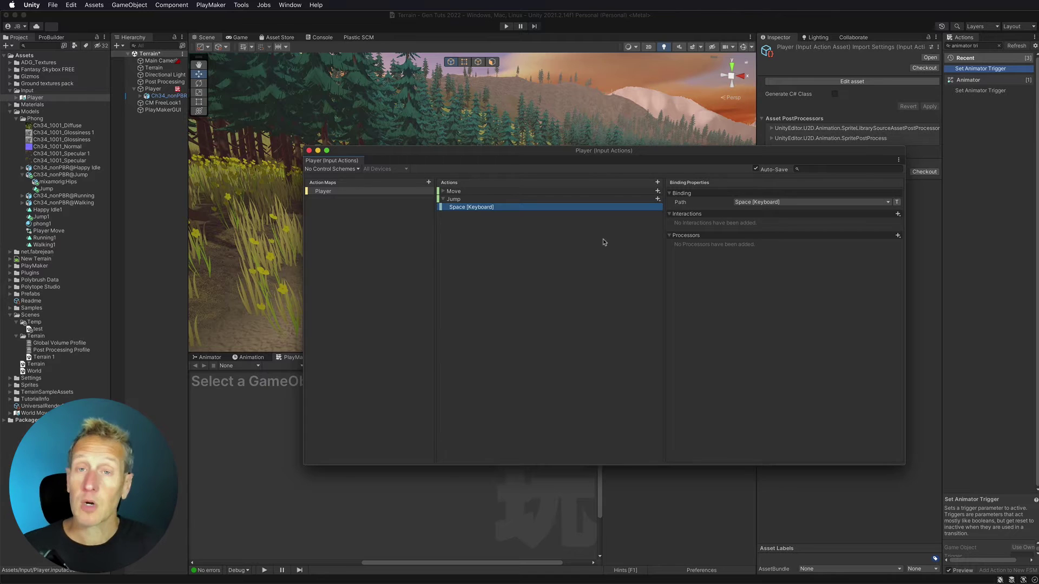
Step: Add a second Jump binding to Button South [Gamepad] and close the input actions editor
click(658, 199)
click(672, 206)
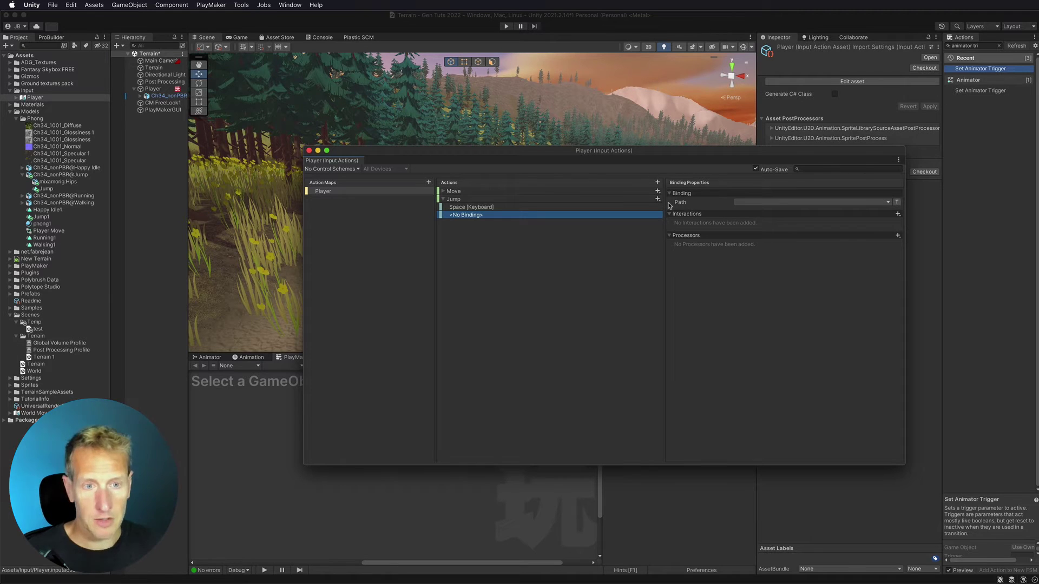
click(739, 202)
click(741, 212)
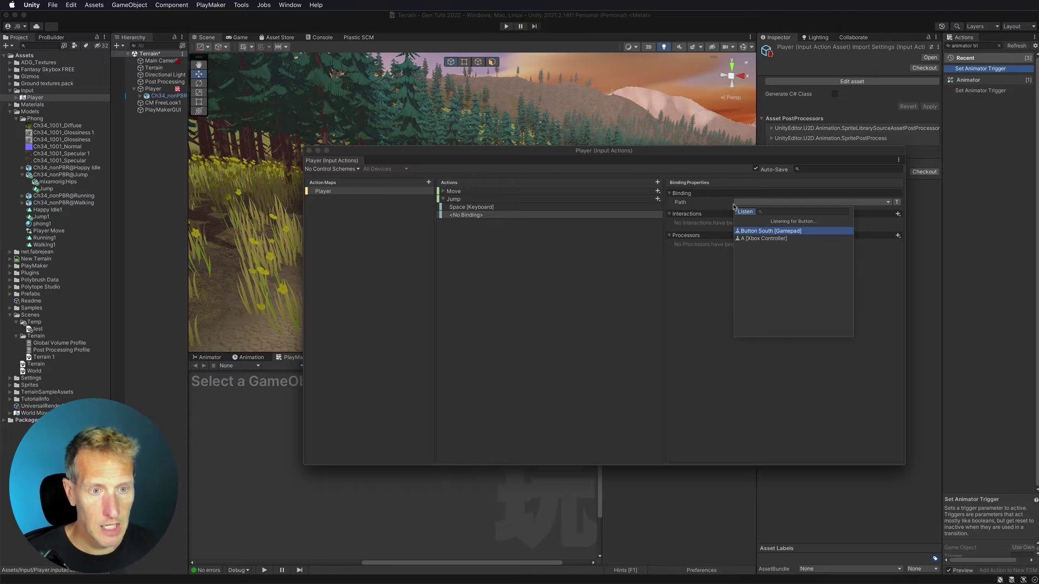
click(756, 231)
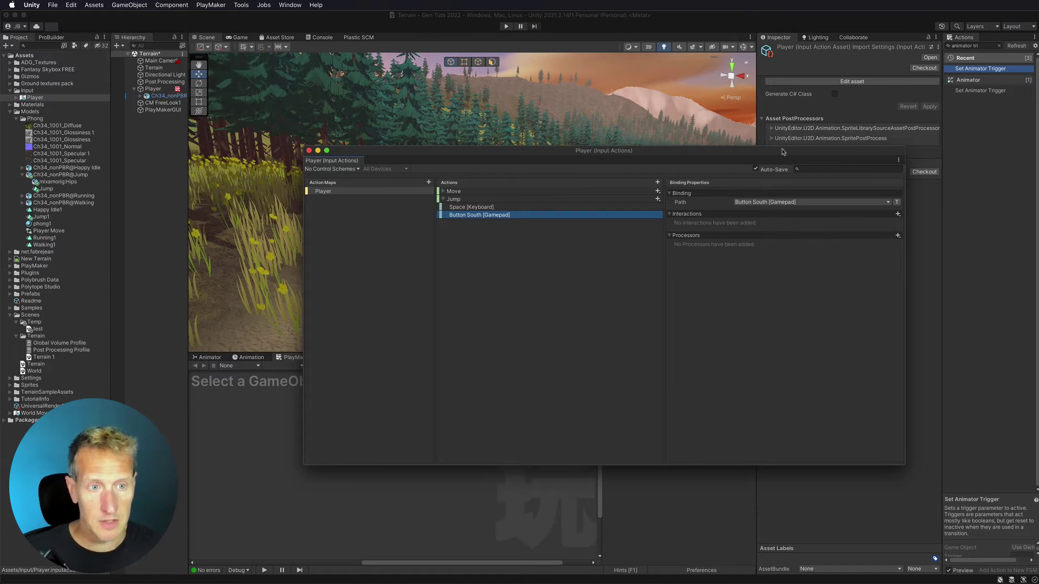
click(309, 150)
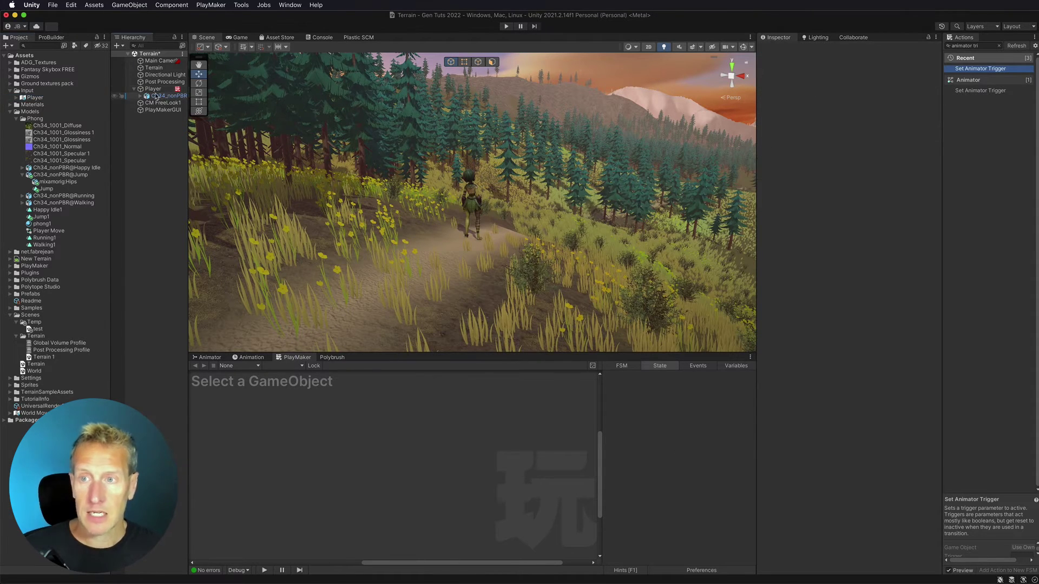
Step: Select the Player and add a Player Input Button Events action to the Player Move state
click(151, 88)
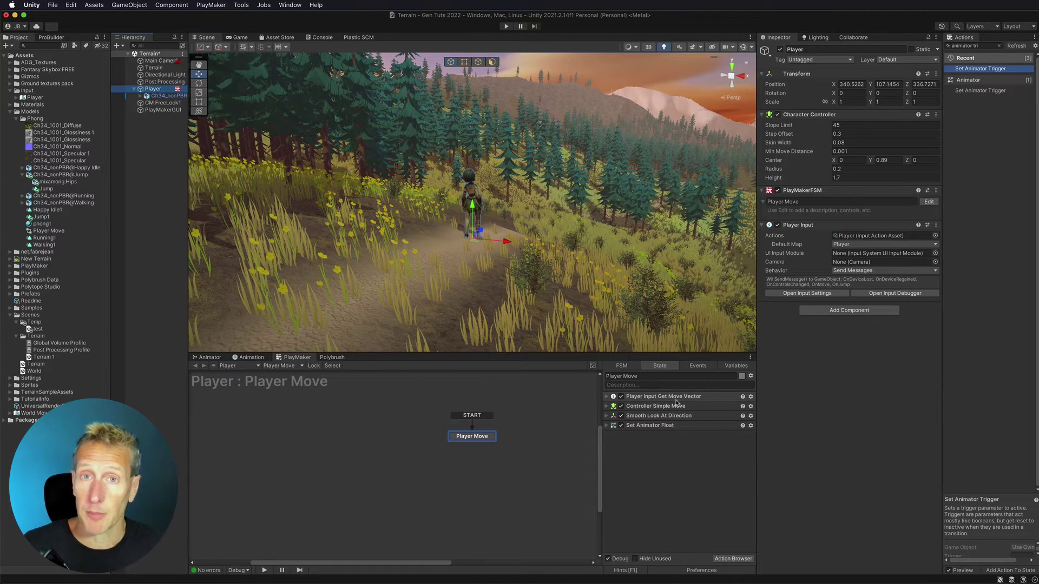
click(995, 46)
key(super+a)
text(play)
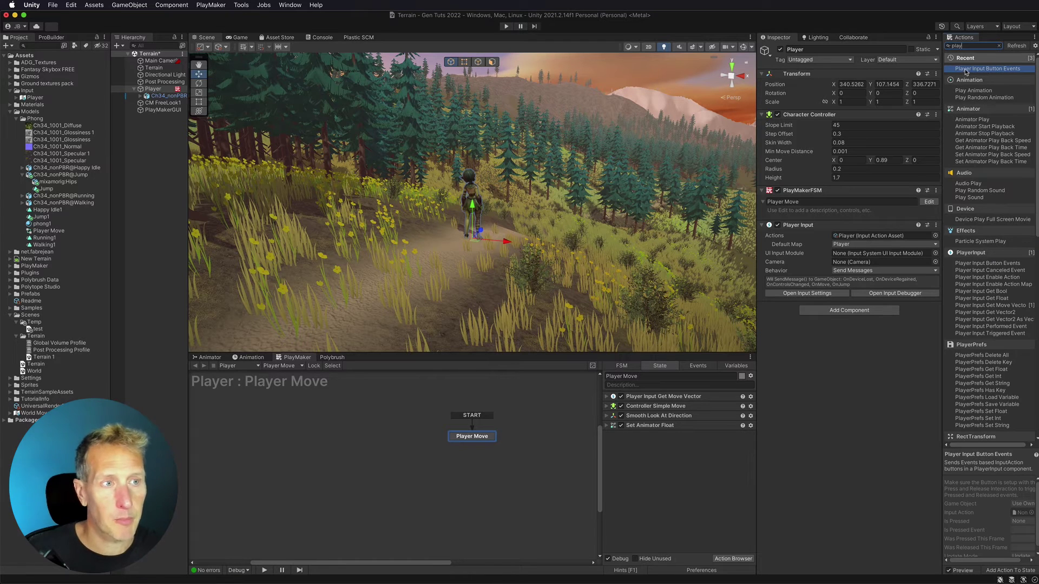
double_click(966, 70)
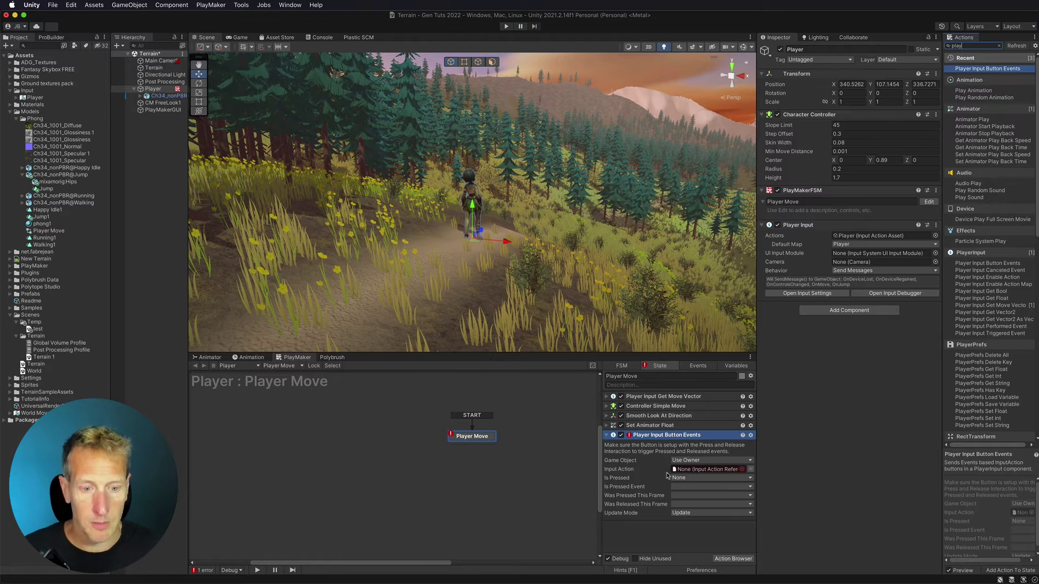
Step: Set the action's Input Action to Player/Jump and its Is Pressed Event to a new 'Jump' event
click(742, 471)
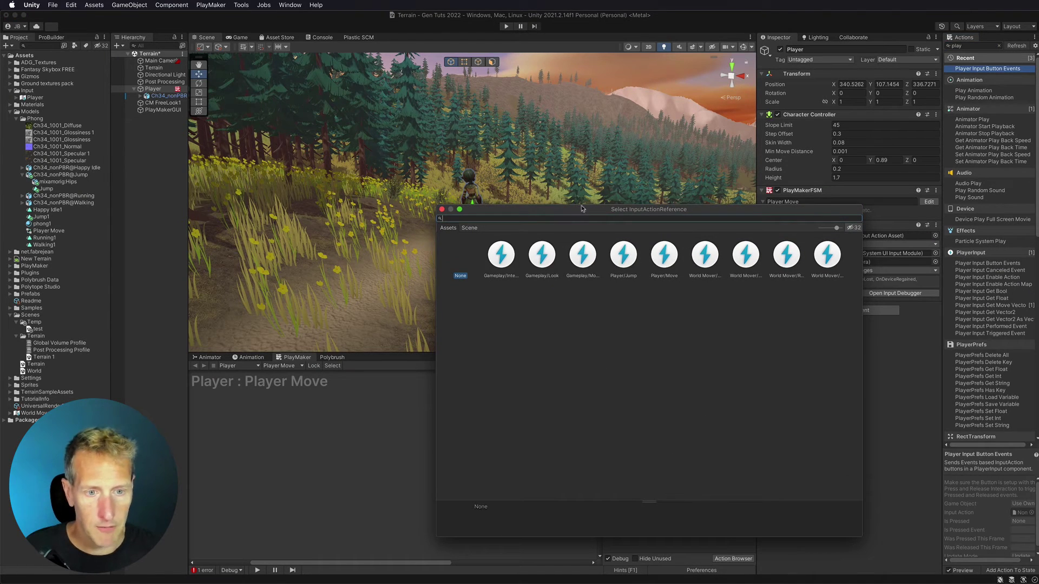
click(625, 257)
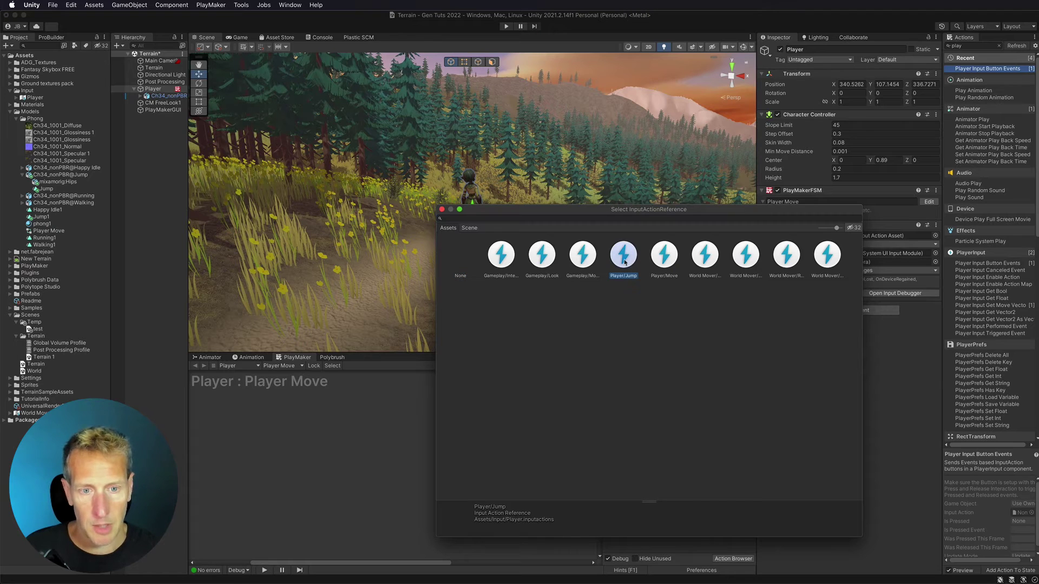
click(441, 209)
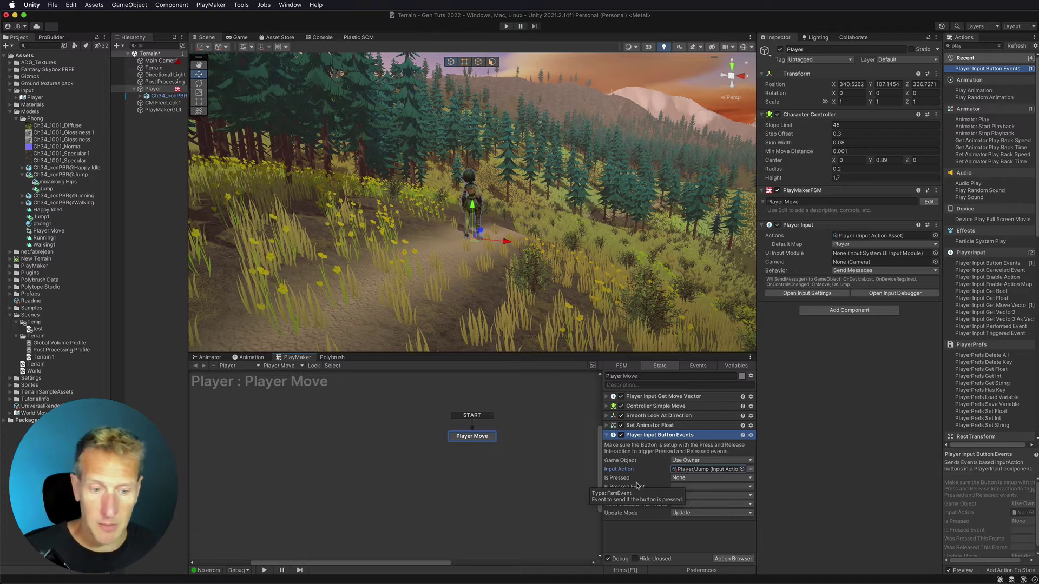
click(682, 487)
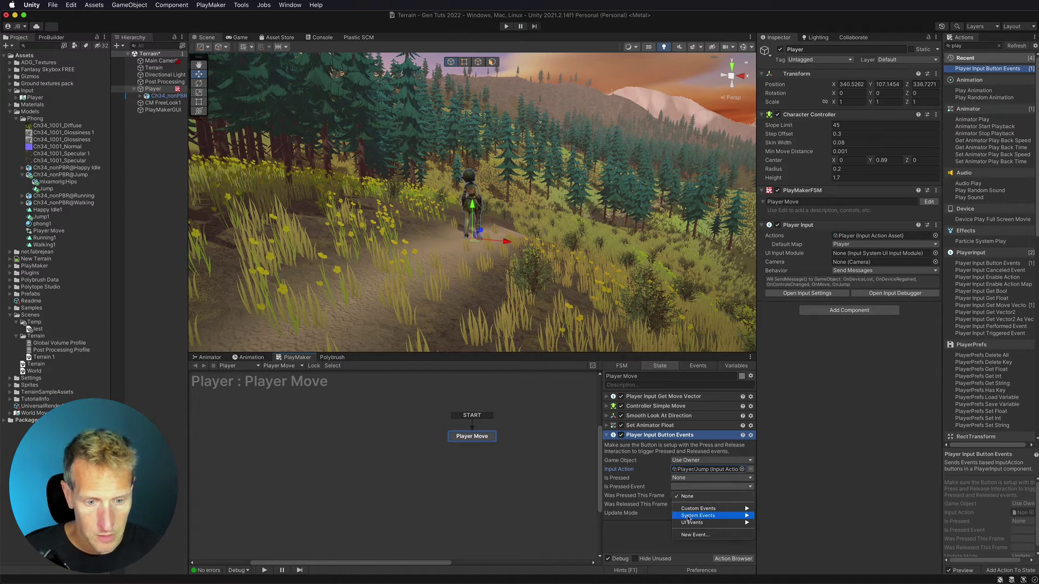
click(684, 535)
text(Jump)
key(Return)
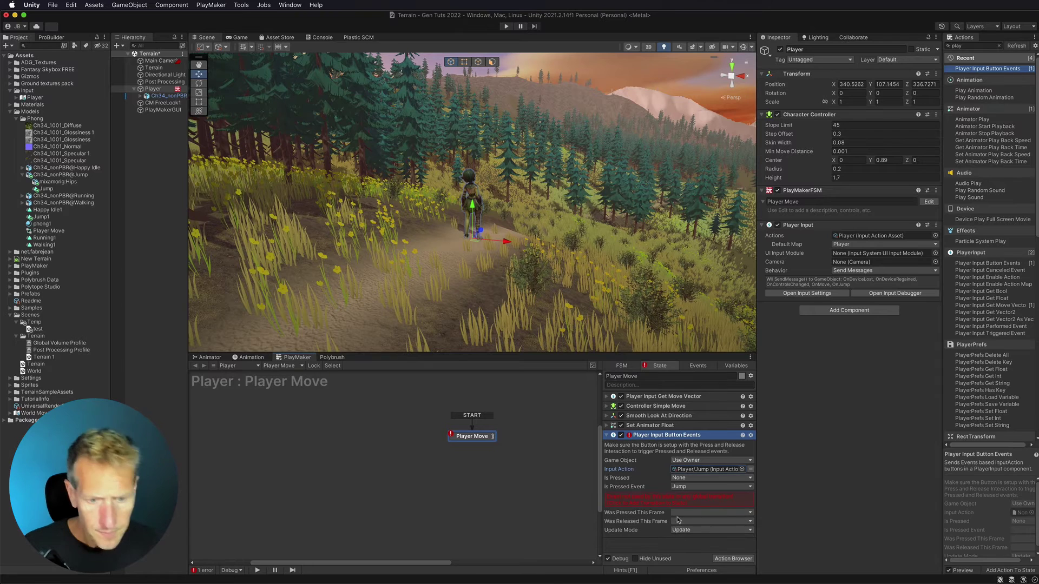
Step: Add a Jump transition from Player Move to a new state named 'Jump'
click(656, 503)
drag(461, 445, 539, 439)
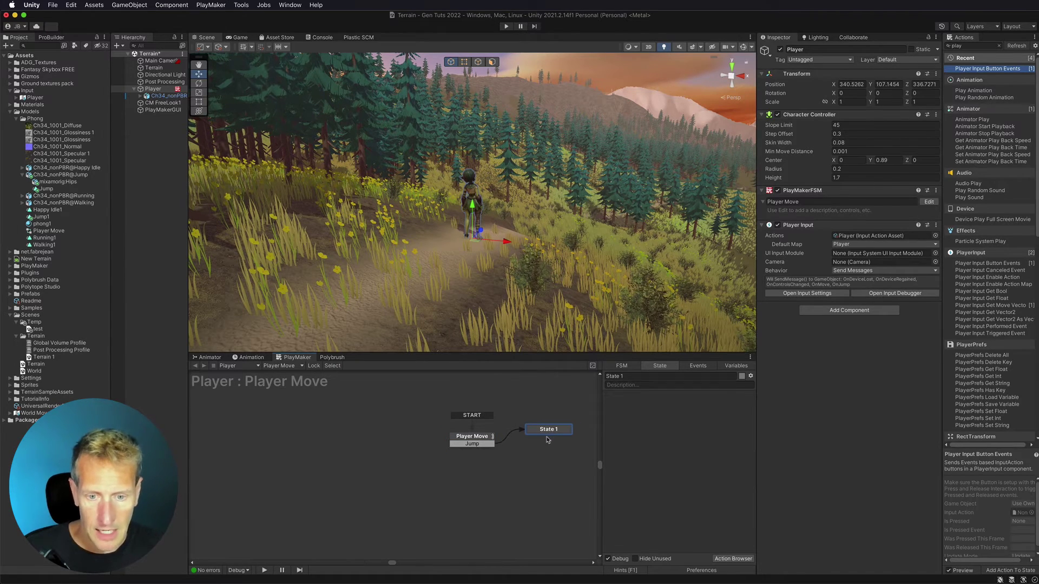
drag(637, 377, 575, 370)
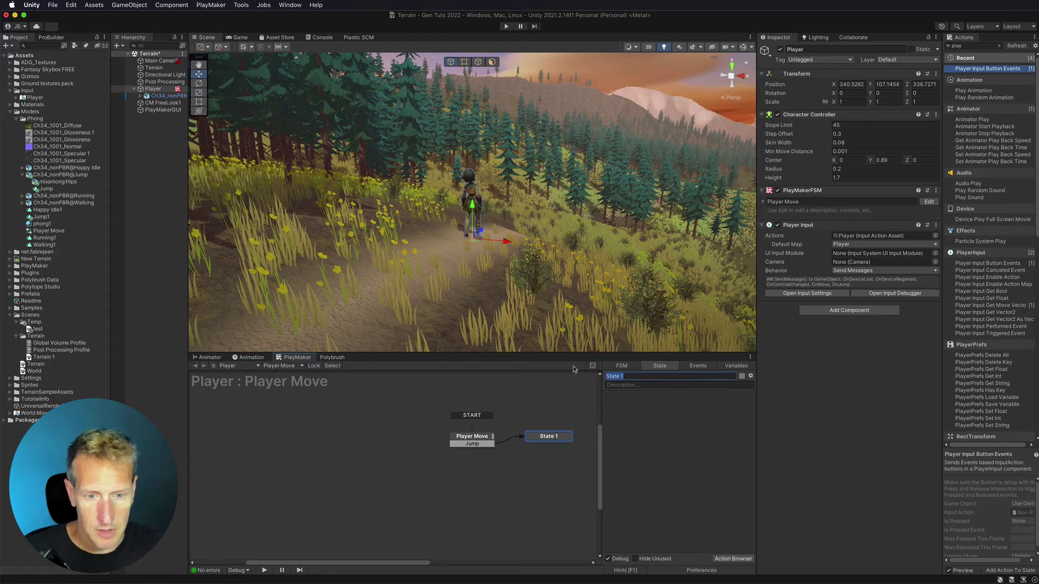
text(Jump)
key(Return)
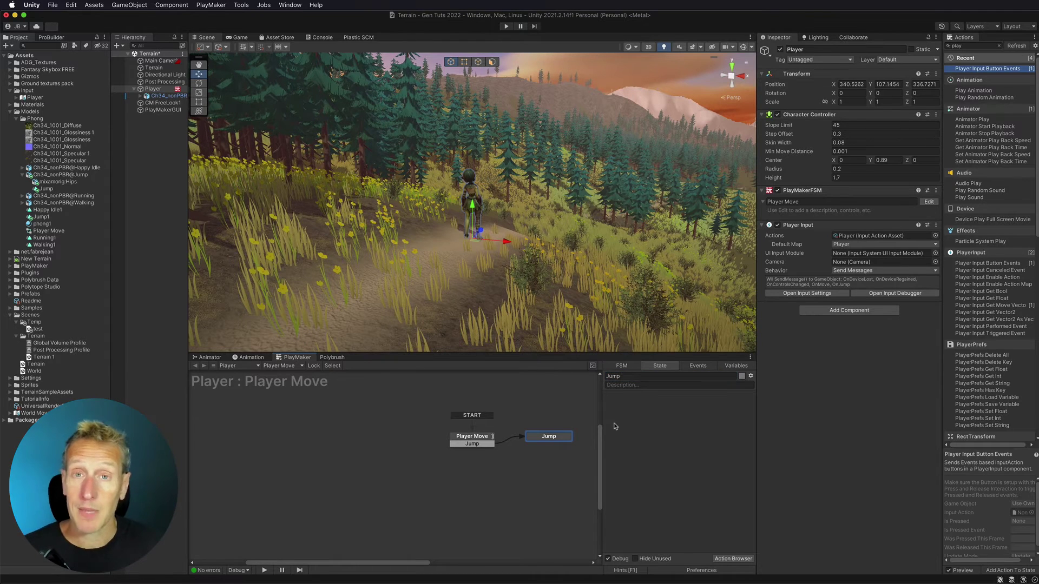
Step: Add a Controller Jump action to the Jump state with Jump Height 1
click(978, 43)
key(BackSpace)
key(BackSpace)
key(BackSpace)
key(BackSpace)
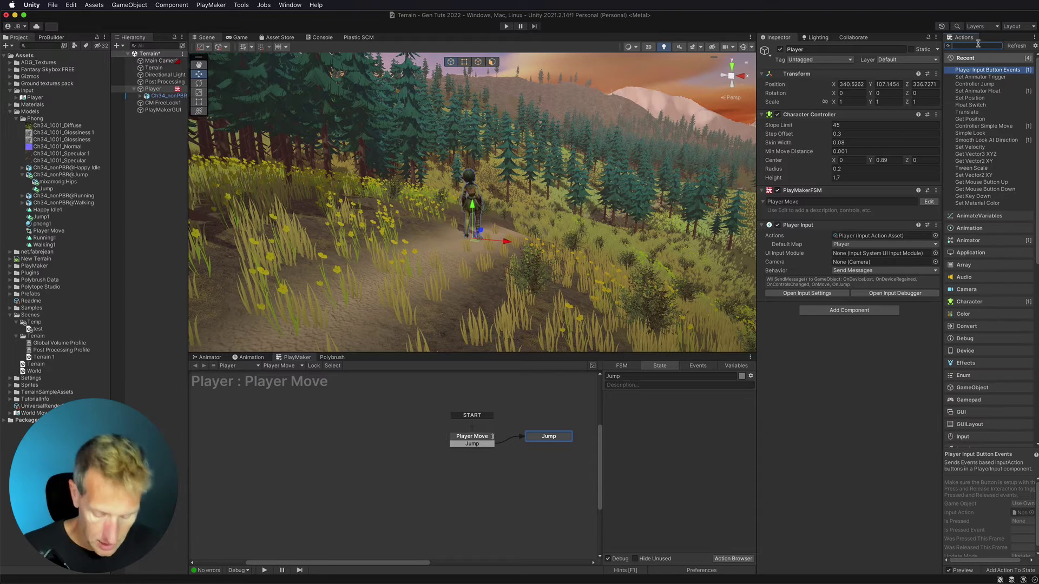
text(cont)
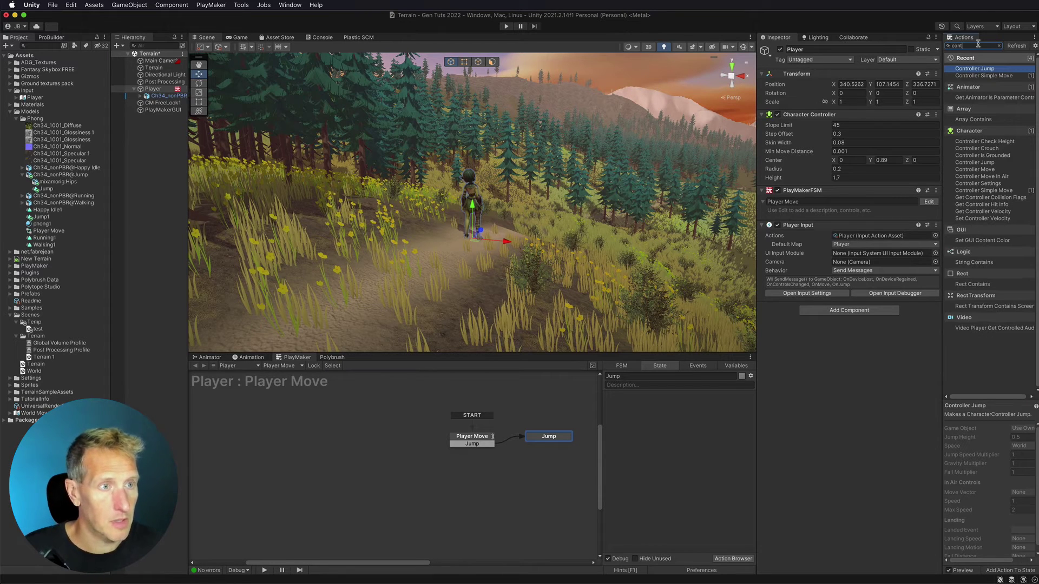
double_click(963, 163)
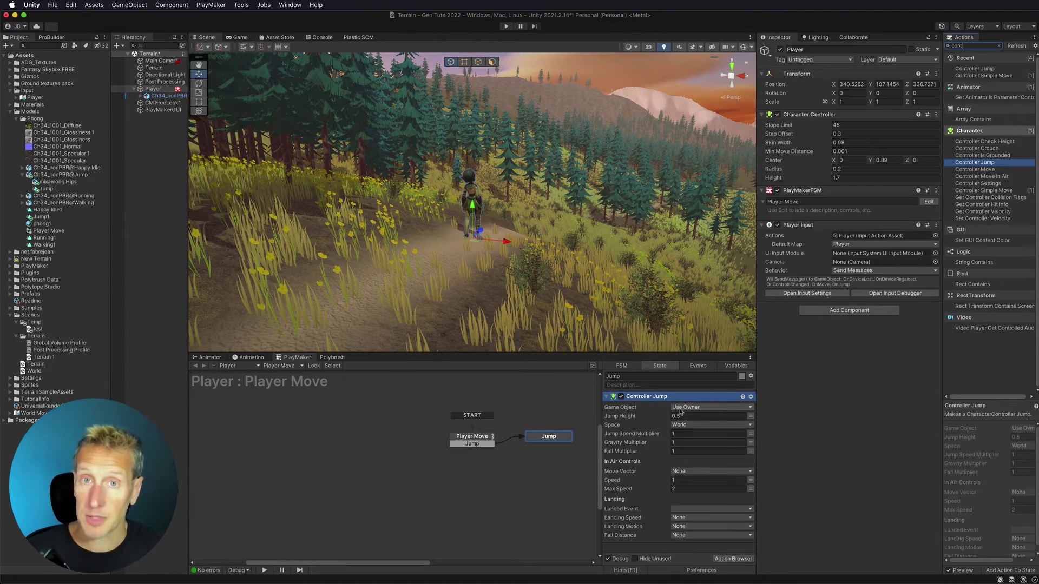
click(678, 416)
text(1)
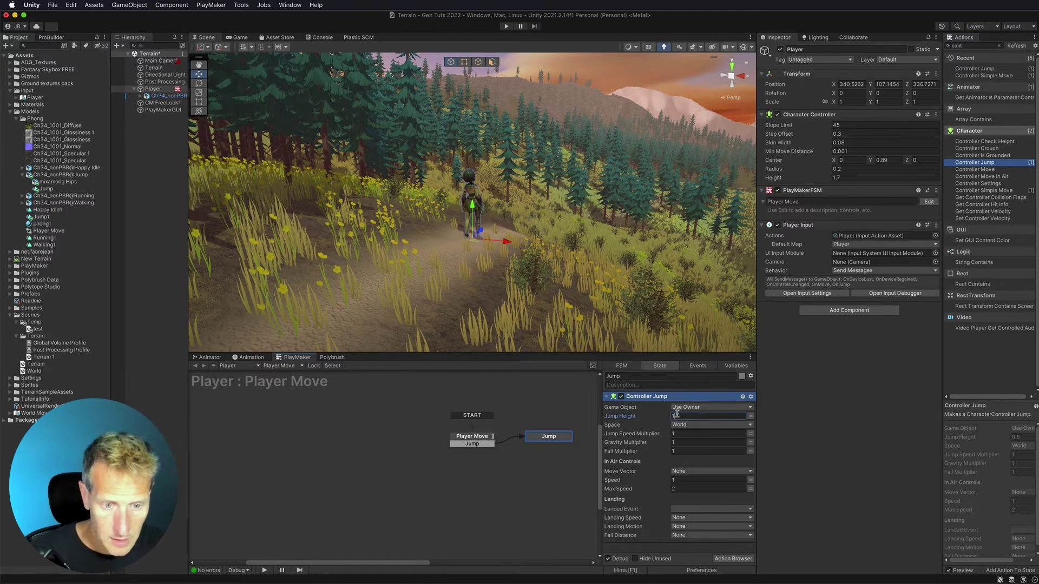
key(Return)
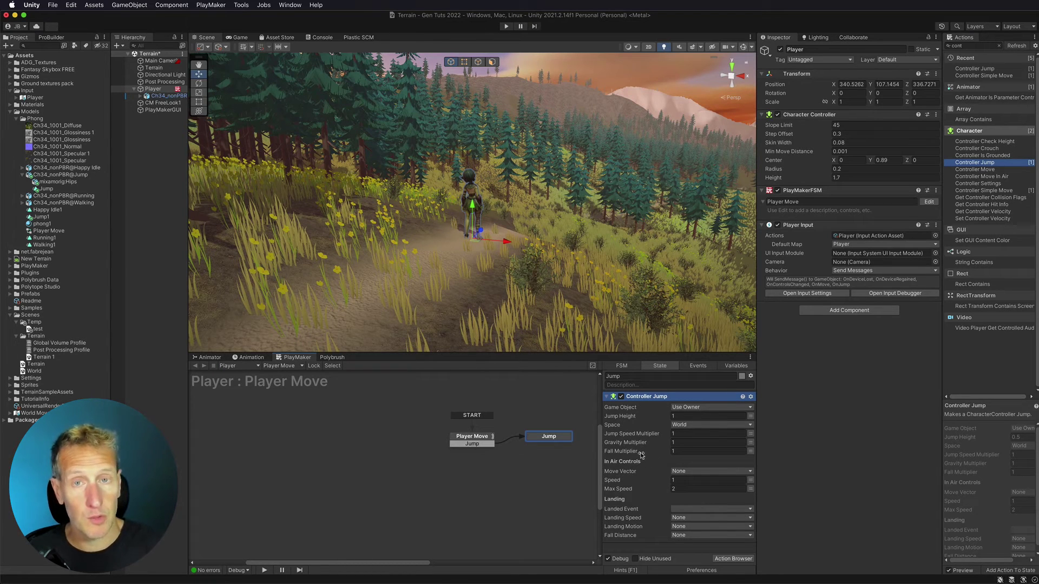
Step: Show the Player Move state's actions
mouse_move(642, 454)
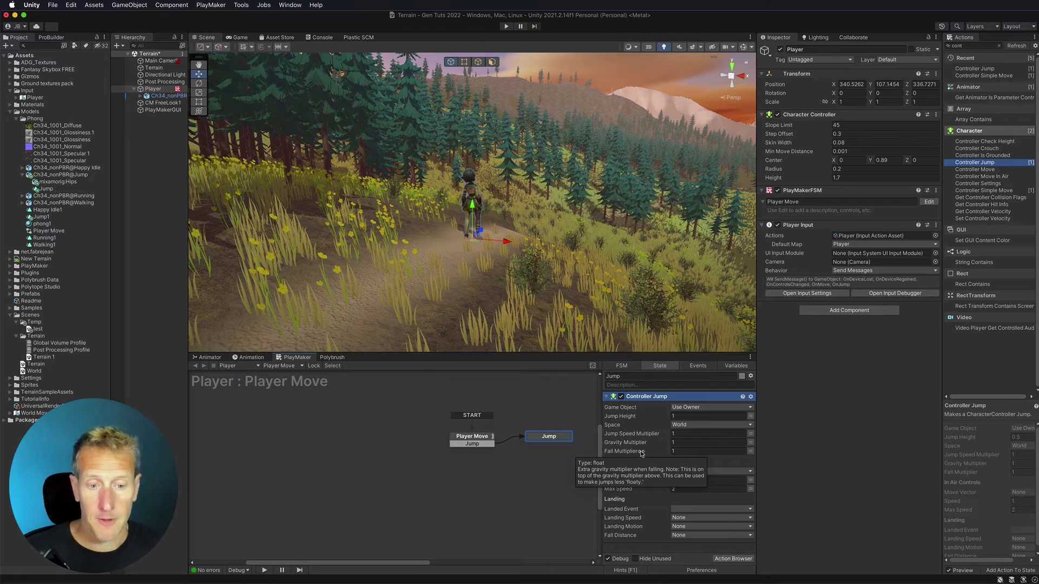
mouse_move(656, 473)
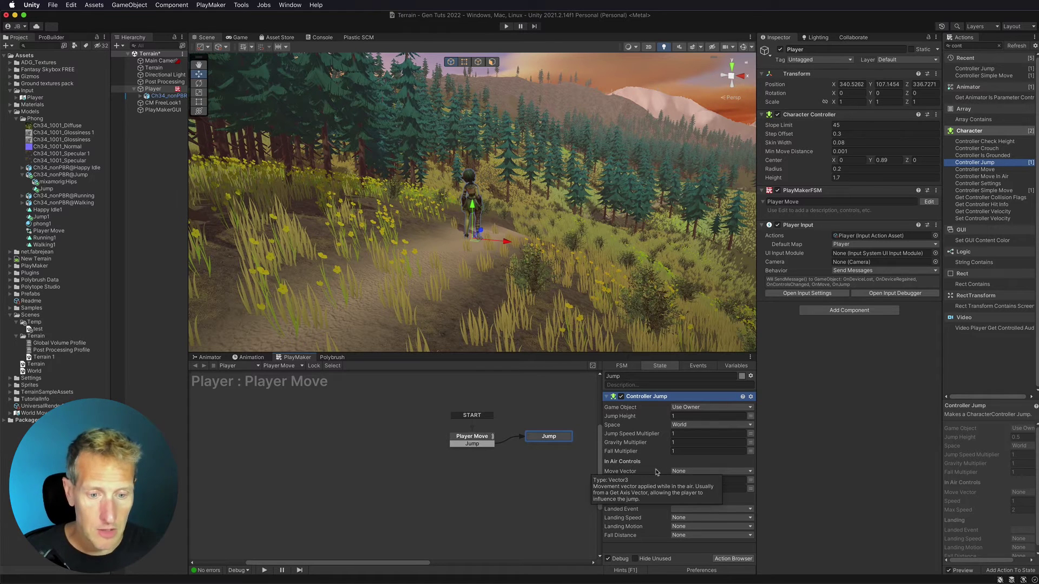
click(465, 446)
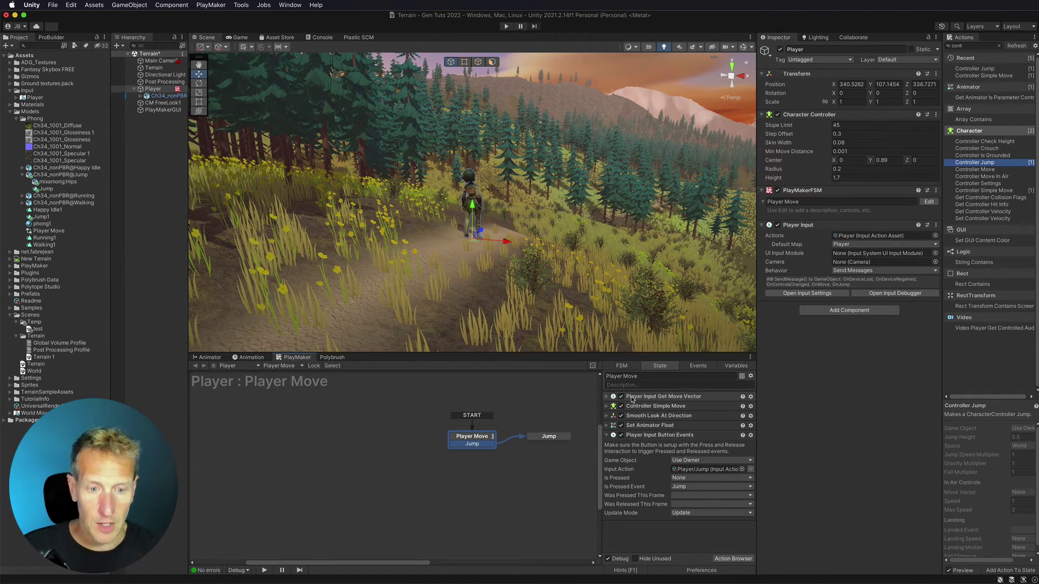
Step: Set Controller Jump's in-air Move Vector to the Move variable and Max Speed to 3
click(612, 399)
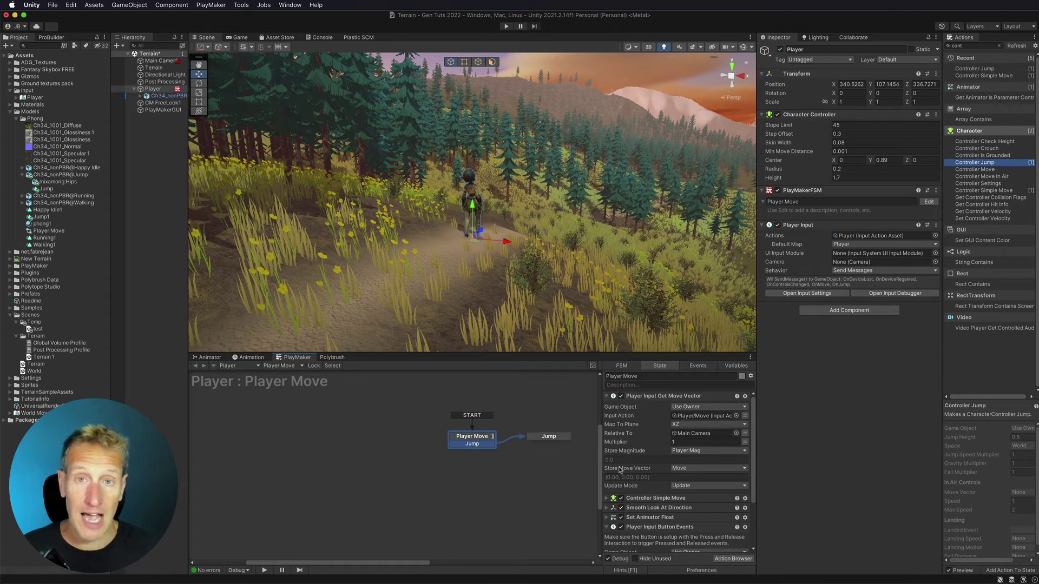
click(542, 436)
click(681, 472)
click(674, 480)
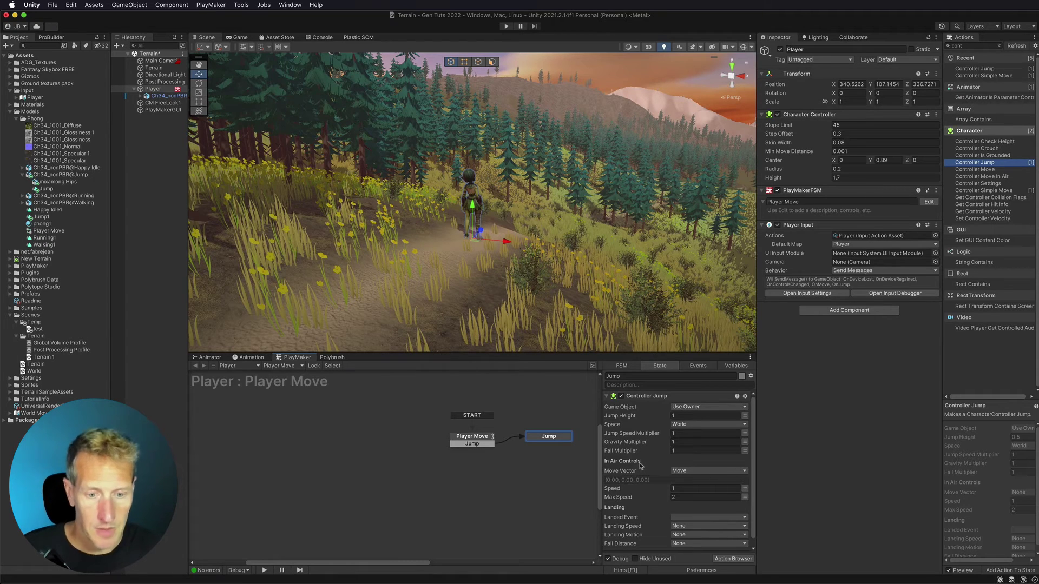
click(694, 490)
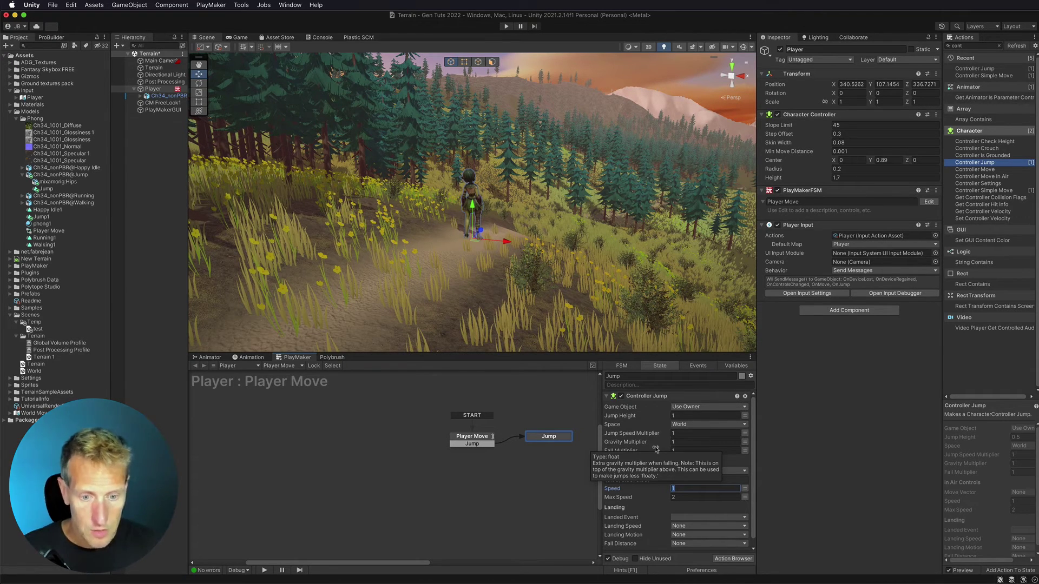
key(Tab)
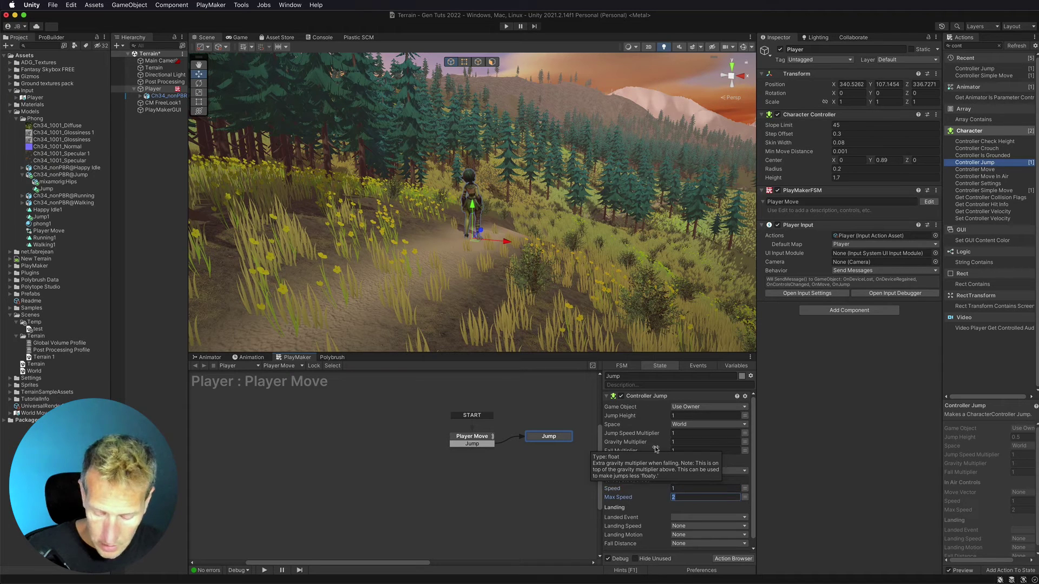
text(3)
key(Return)
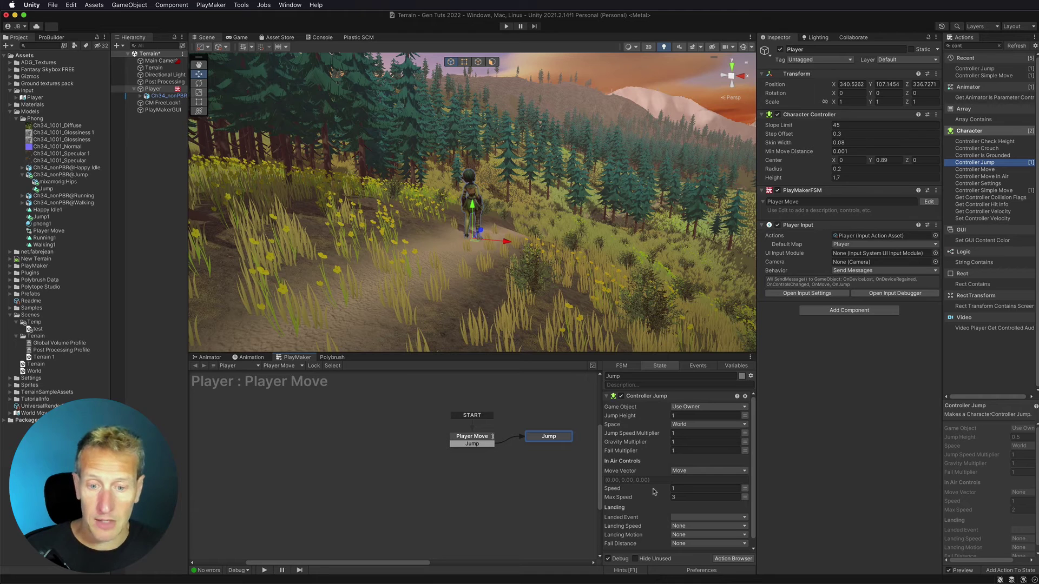
click(681, 496)
Step: Make Controller Jump send a new 'Landed' event, linking its Landed transition back to Player Move
click(707, 518)
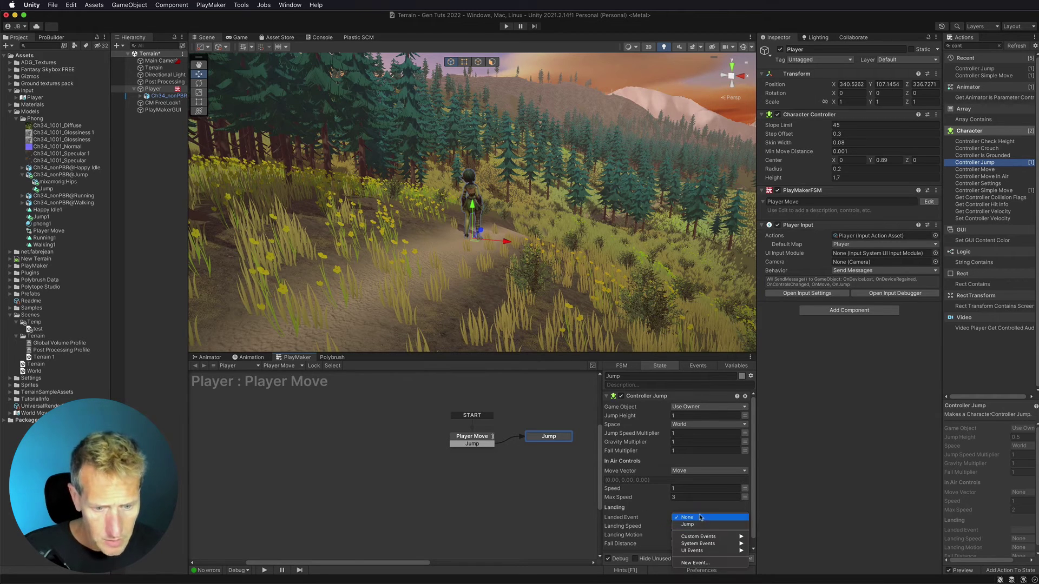
click(693, 562)
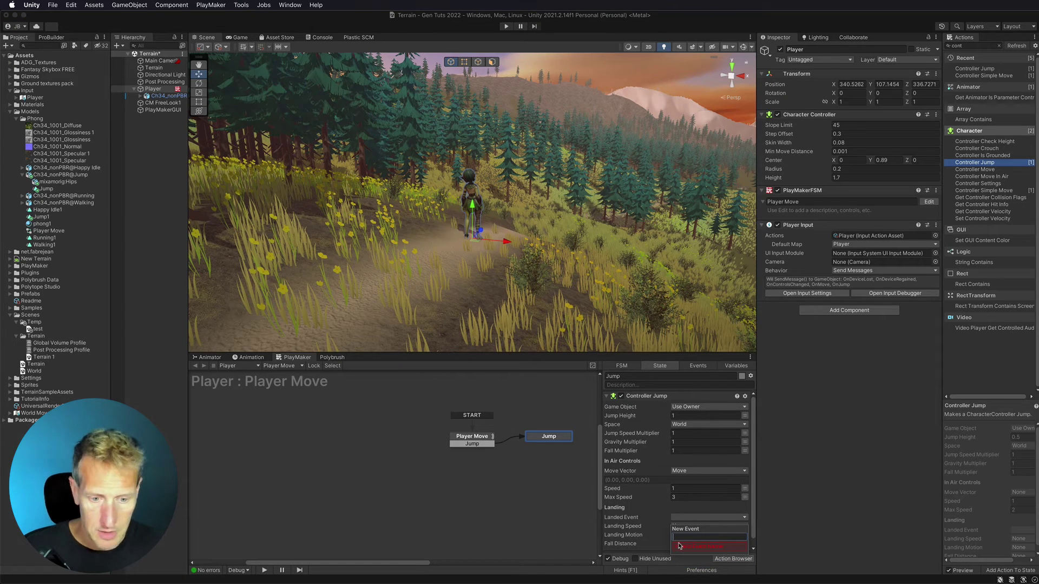
text(Landed)
click(693, 546)
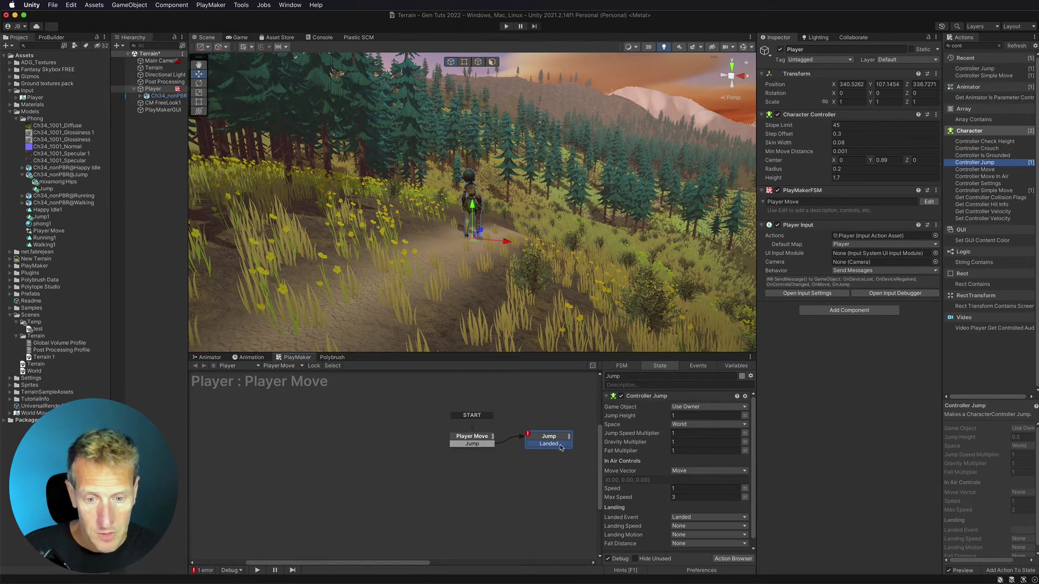
drag(478, 437, 474, 437)
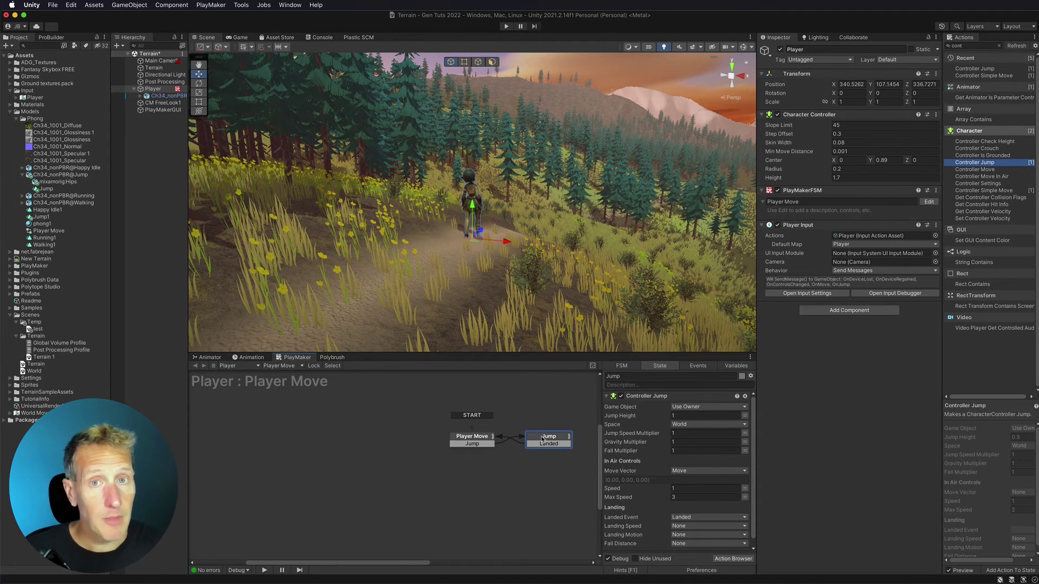
click(606, 397)
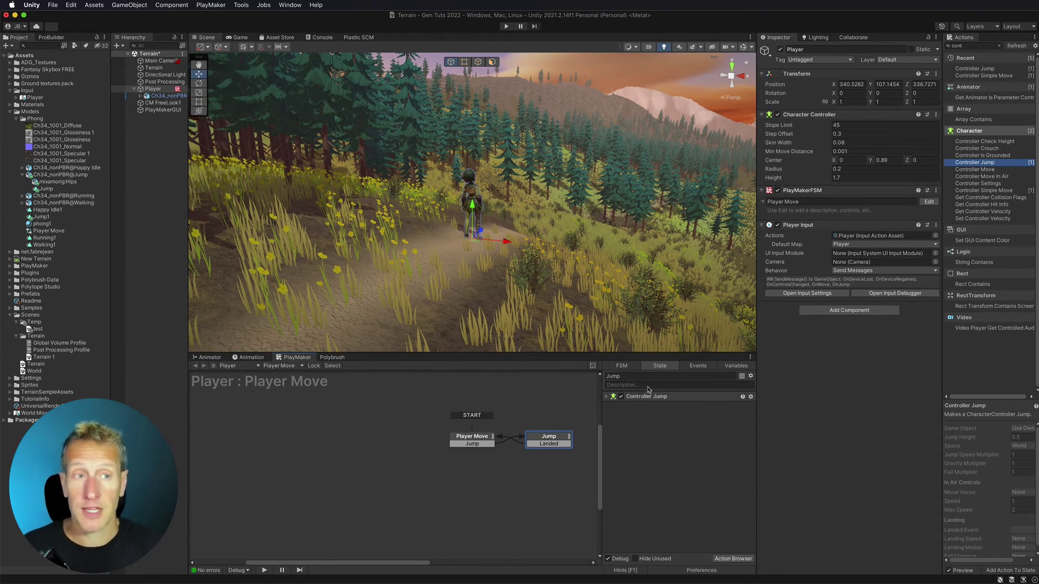
Step: Add a Set Animator Trigger to Jump targeting Ch34_nonPBR and firing the Jump trigger
click(972, 46)
key(BackSpace)
key(BackSpace)
key(BackSpace)
key(BackSpace)
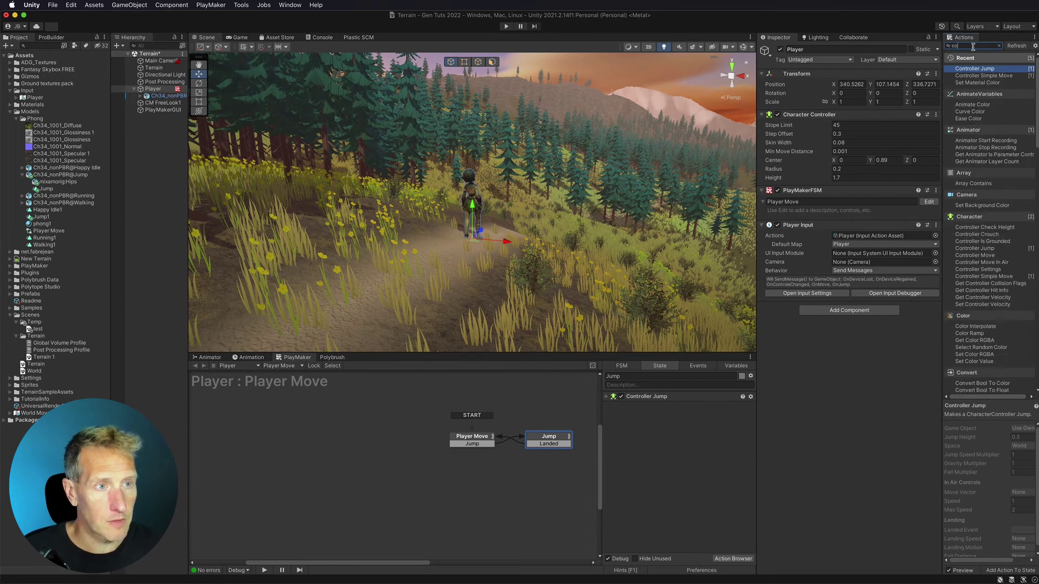
text(animator t)
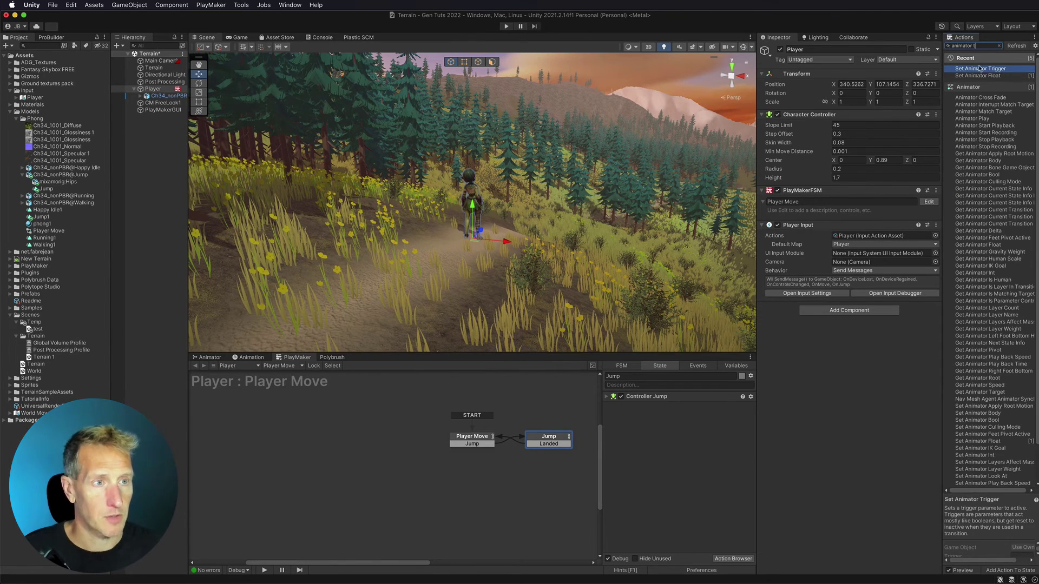
double_click(983, 69)
click(683, 418)
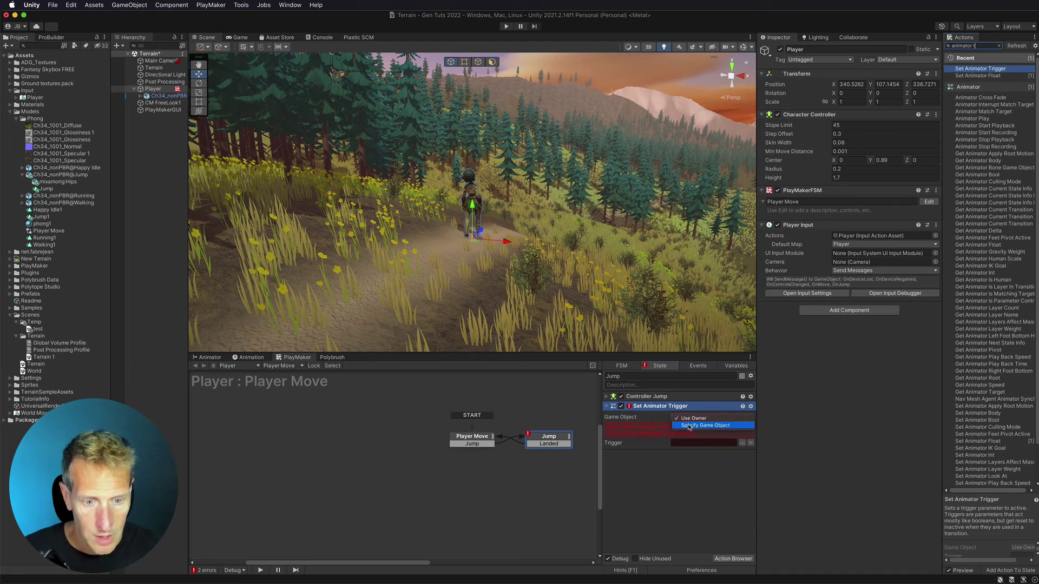
click(690, 426)
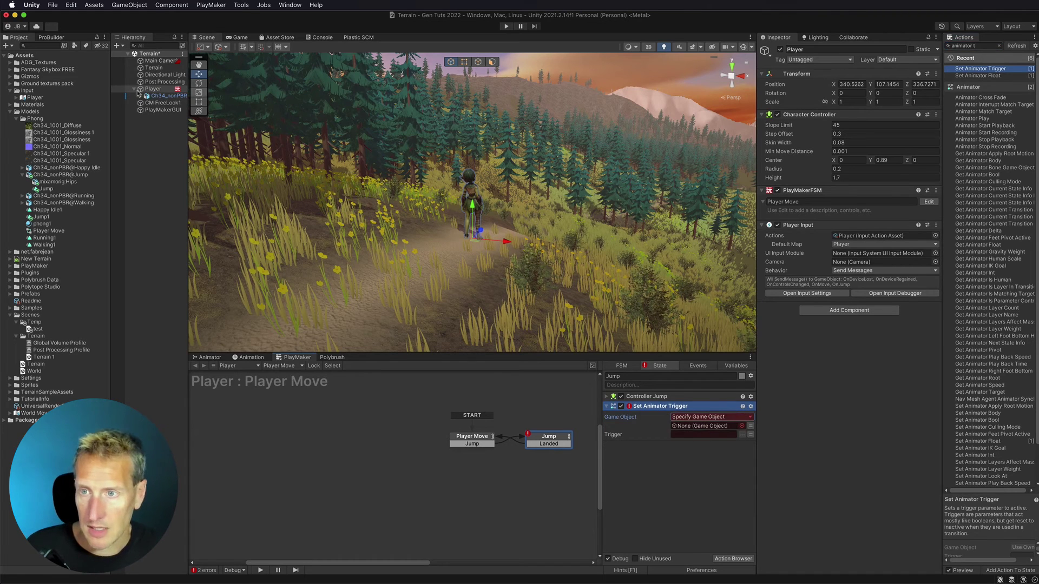
drag(154, 98, 704, 426)
text(ri)
click(741, 435)
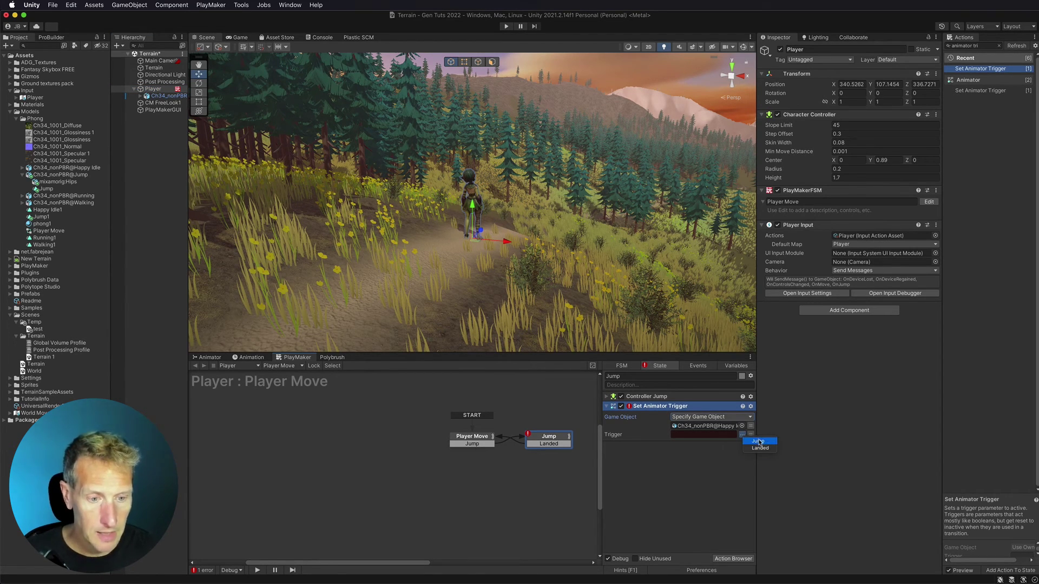
click(759, 442)
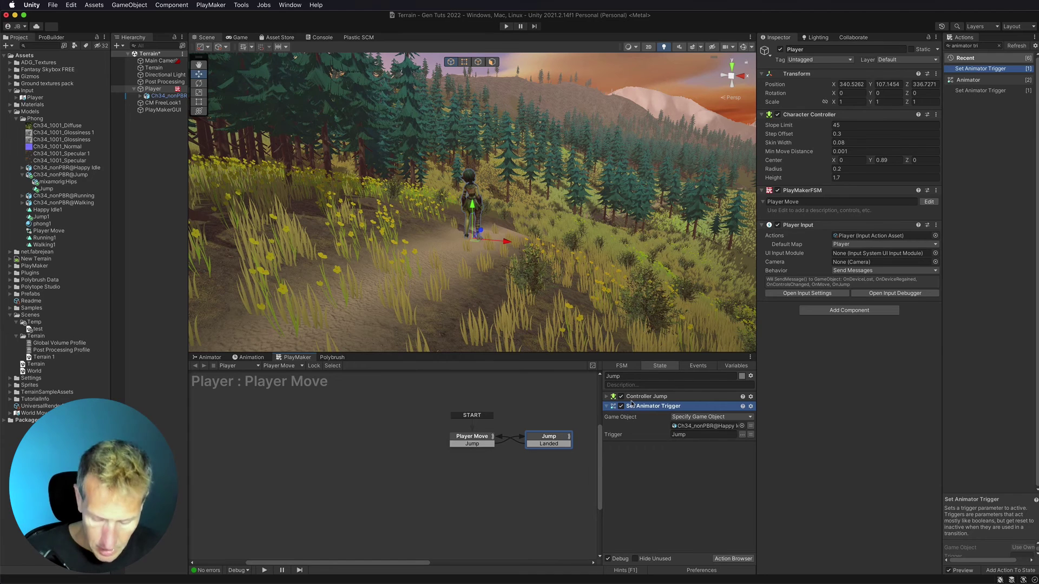
Step: Set Player Move's animator trigger to Landed and start Play mode
click(478, 439)
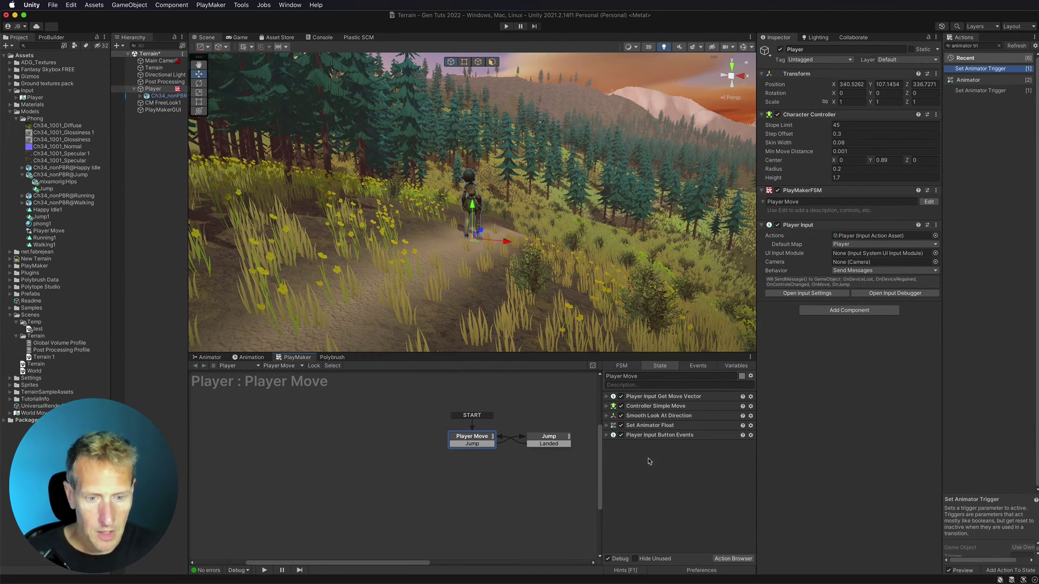
click(667, 447)
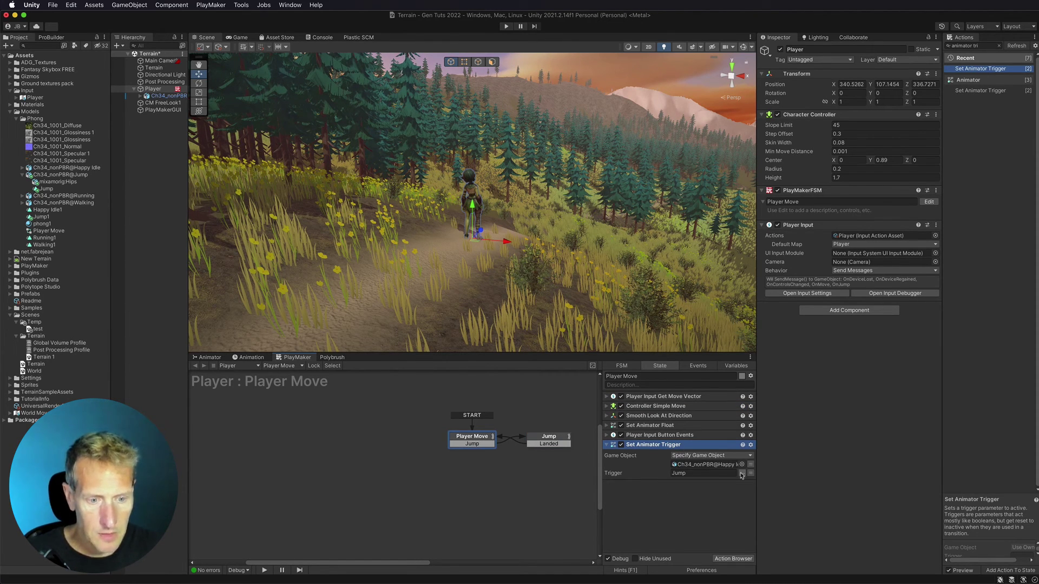
click(754, 490)
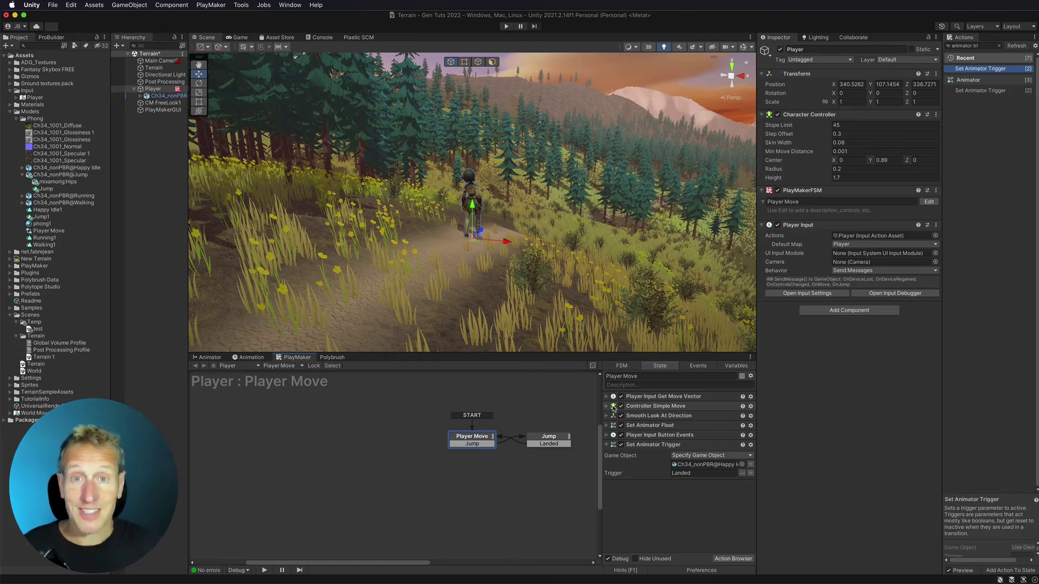
click(508, 26)
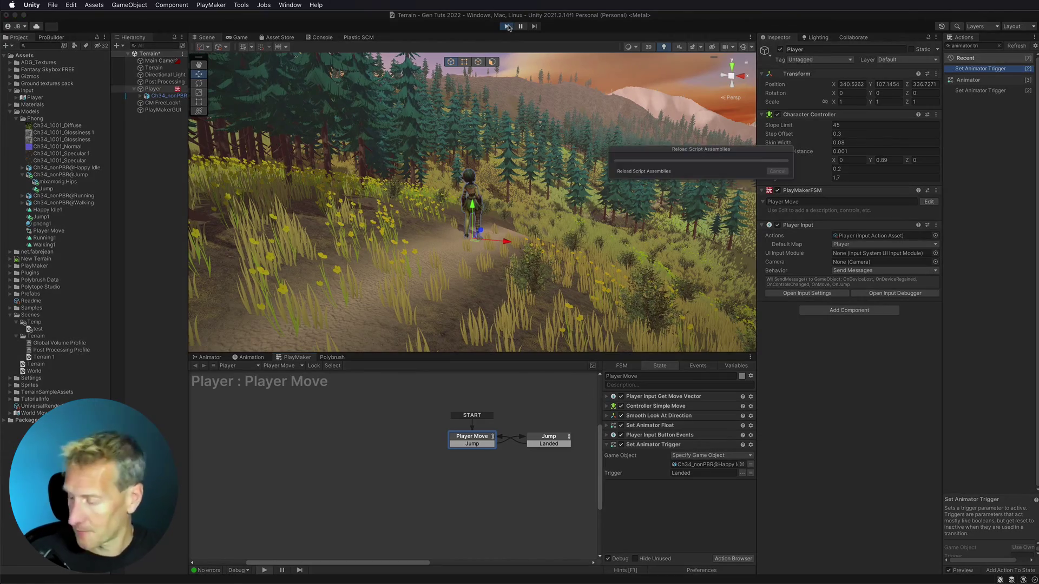
Step: Walk the character forward with W and jump twice with Space to test the states
key(w)
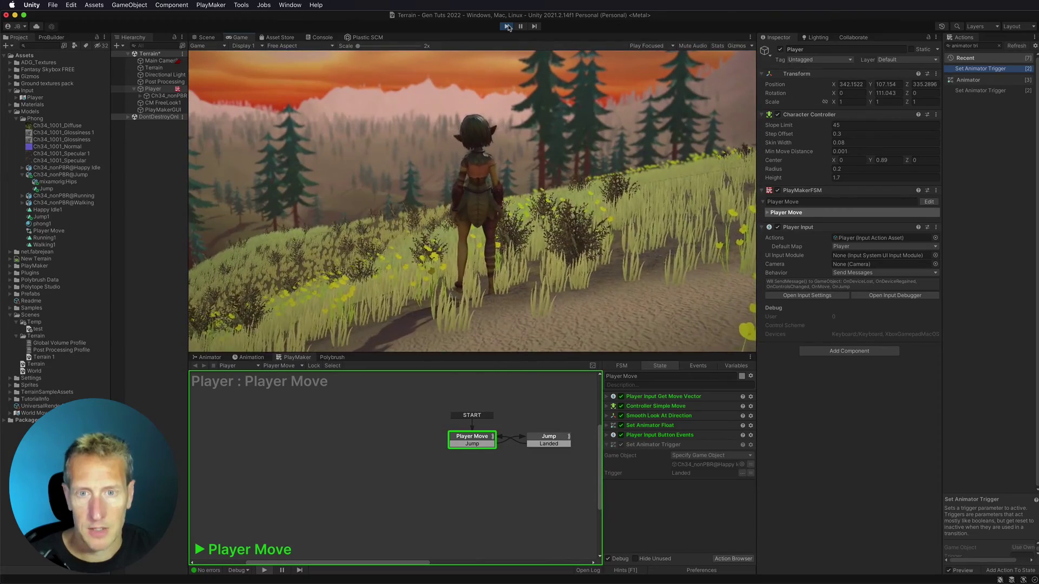
key(space)
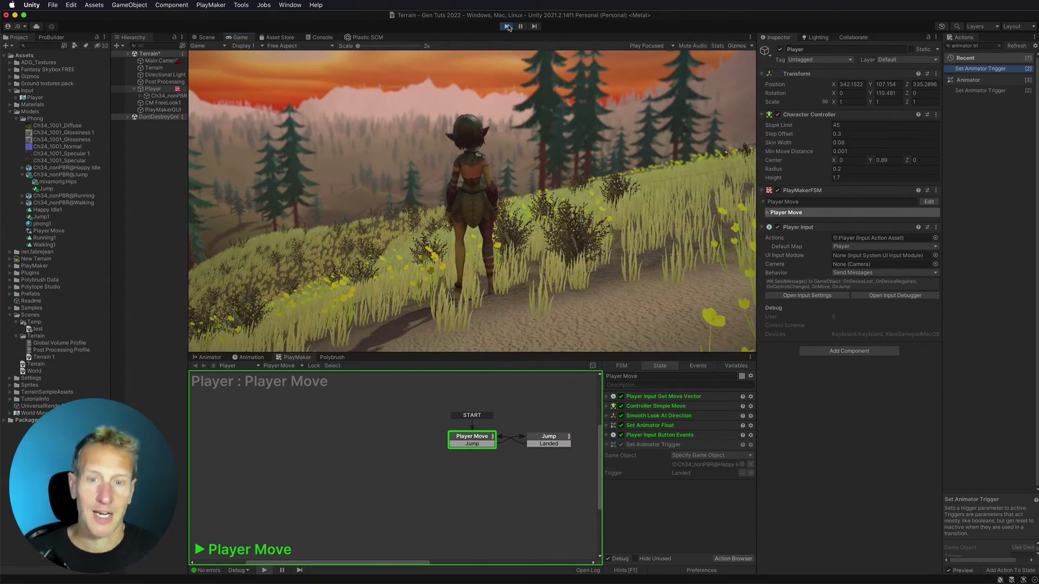
key(w)
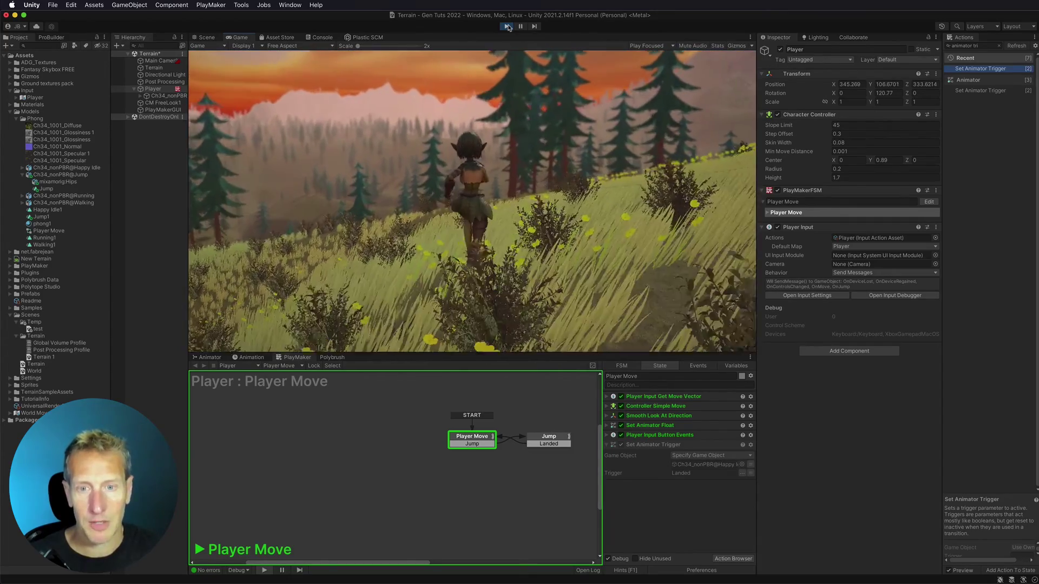
key(space)
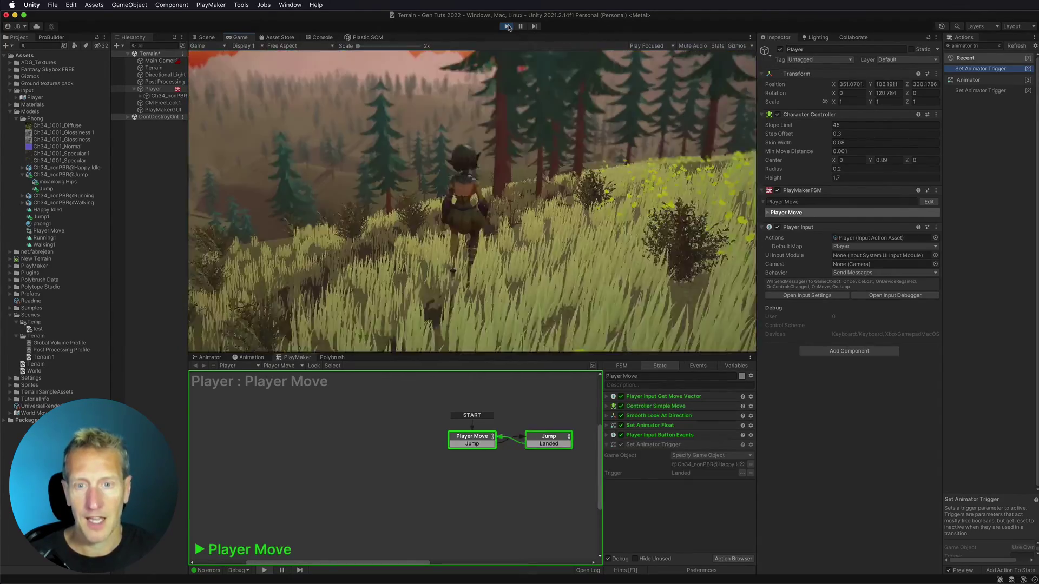